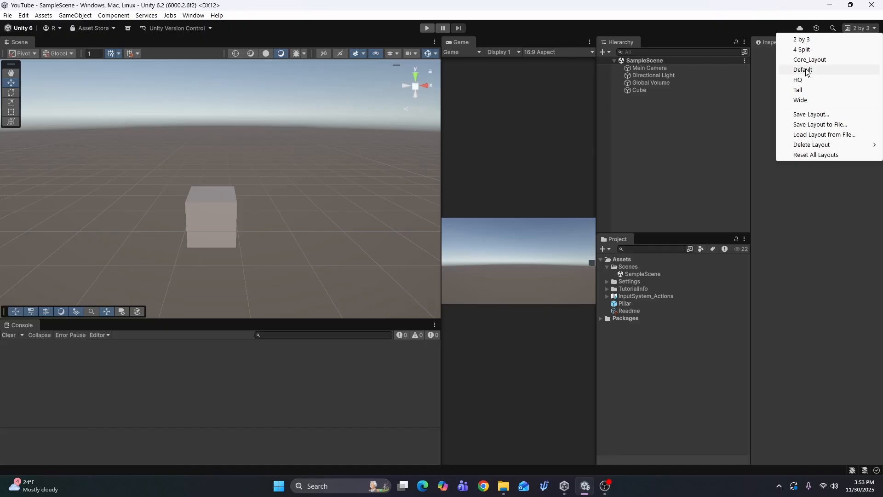
- Switch the editor's window arrangement to Core_Layout
{"action": "left_click", "coordinate": [812, 60]}
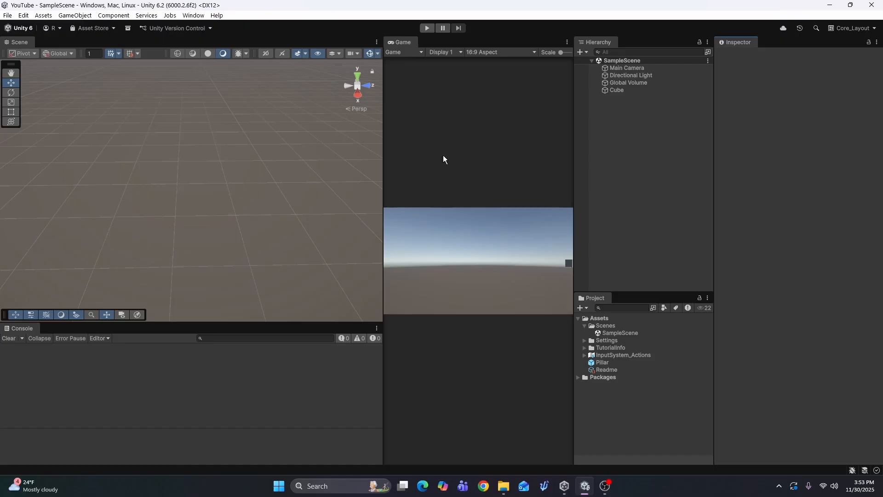
- Switch to Unity Hub and look through the options for creating a new project
{"action": "left_click", "coordinate": [569, 489]}
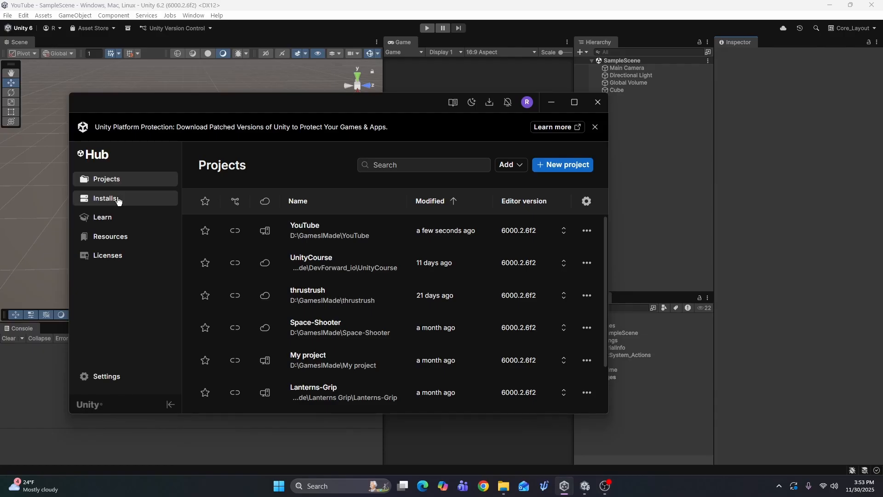
{"action": "left_click", "coordinate": [562, 165]}
{"action": "scroll", "coordinate": [362, 364], "scroll_direction": "down", "scroll_amount": 2}
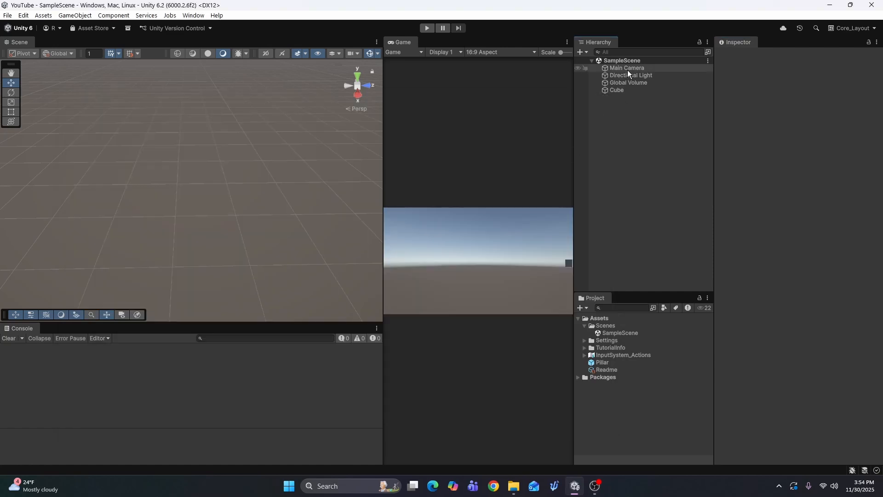
- Inspect the components of the Main Camera, Directional Light and Global Volume in SampleScene
{"action": "left_click", "coordinate": [628, 69]}
{"action": "left_click", "coordinate": [627, 75]}
{"action": "left_click", "coordinate": [625, 83]}
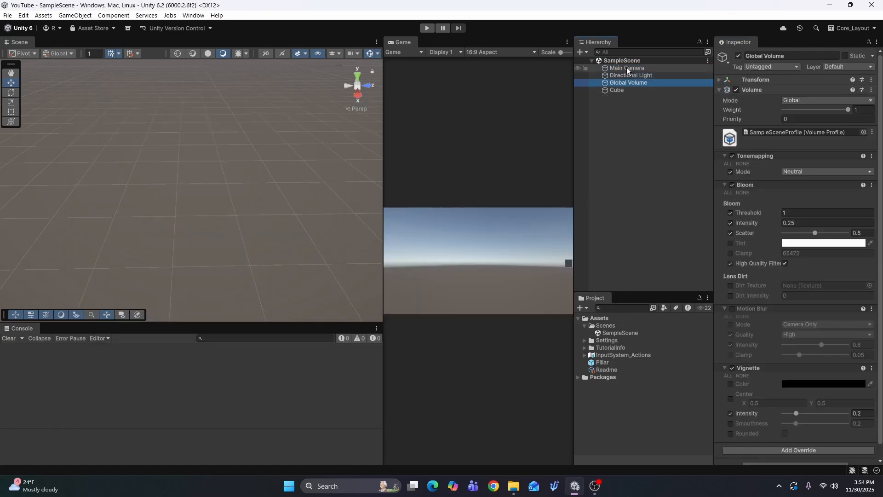
{"action": "left_click", "coordinate": [626, 67]}
{"action": "left_click", "coordinate": [631, 75]}
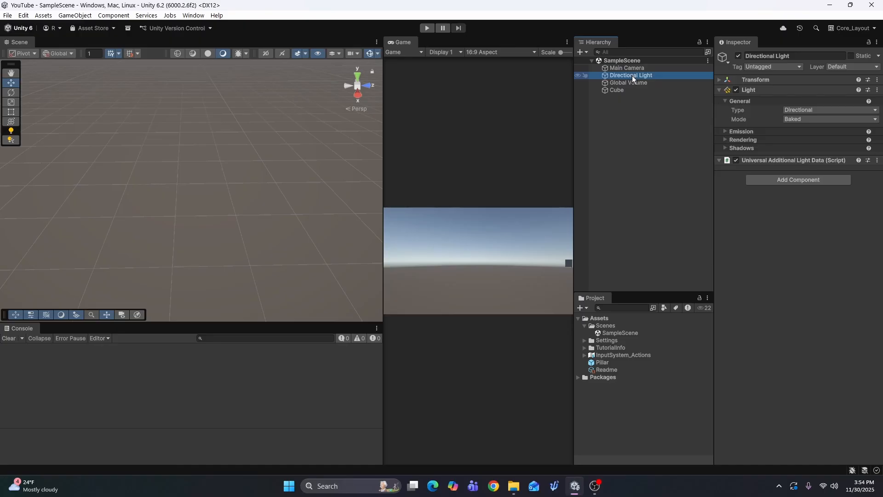
{"action": "left_click", "coordinate": [638, 82]}
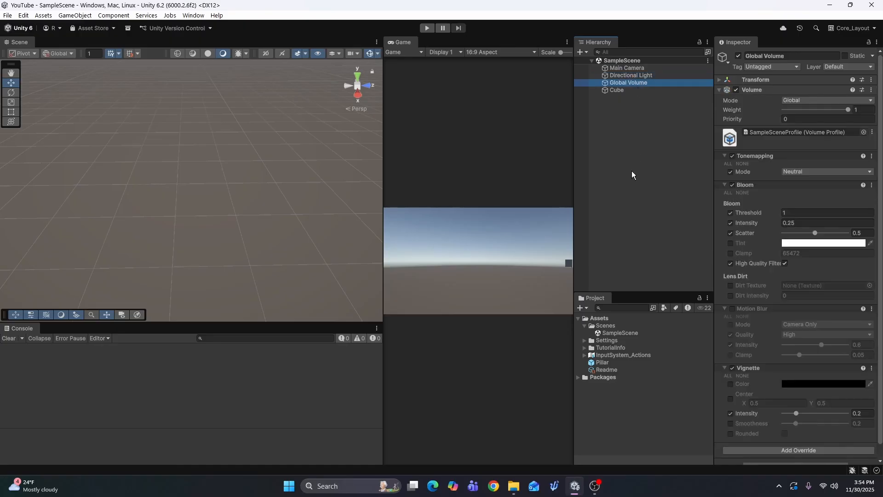
- Examine the Main Camera and its viewing frustum from another angle in the Scene view
{"action": "left_click", "coordinate": [628, 68]}
{"action": "scroll", "coordinate": [290, 179], "scroll_direction": "down", "scroll_amount": 10}
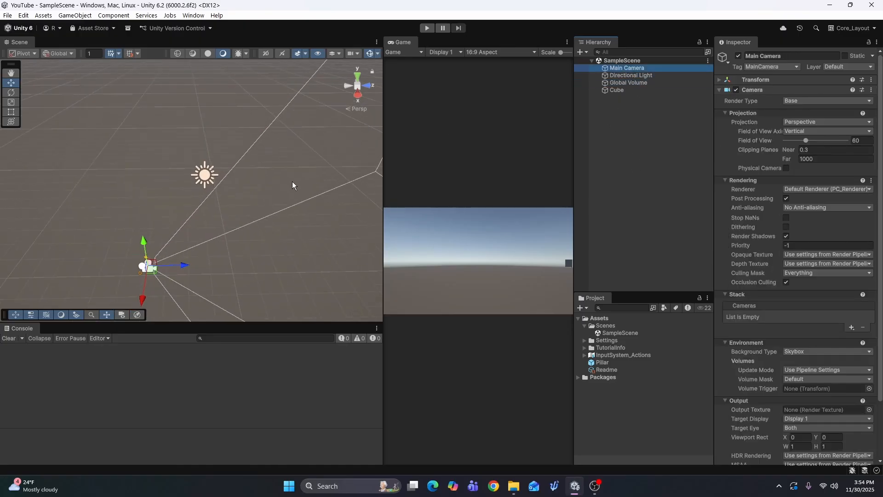
{"action": "left_click_drag", "start_coordinate": [304, 233], "coordinate": [433, 241], "text": "alt"}
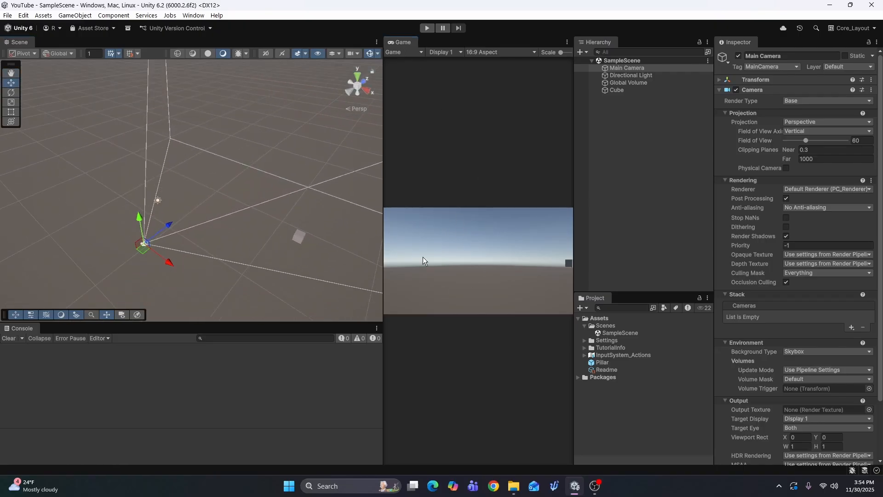
{"action": "left_click", "coordinate": [631, 69]}
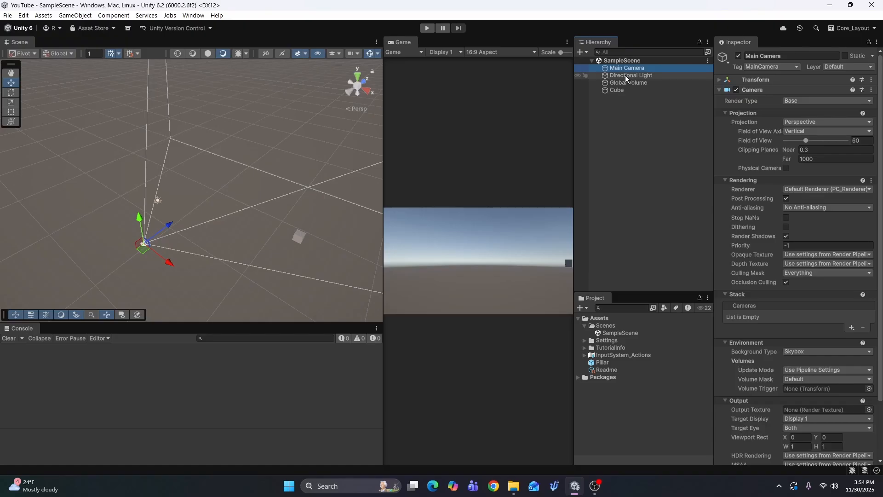
- Toggle the Directional Light's Light component off and on twice, leaving it enabled
{"action": "left_click", "coordinate": [625, 76]}
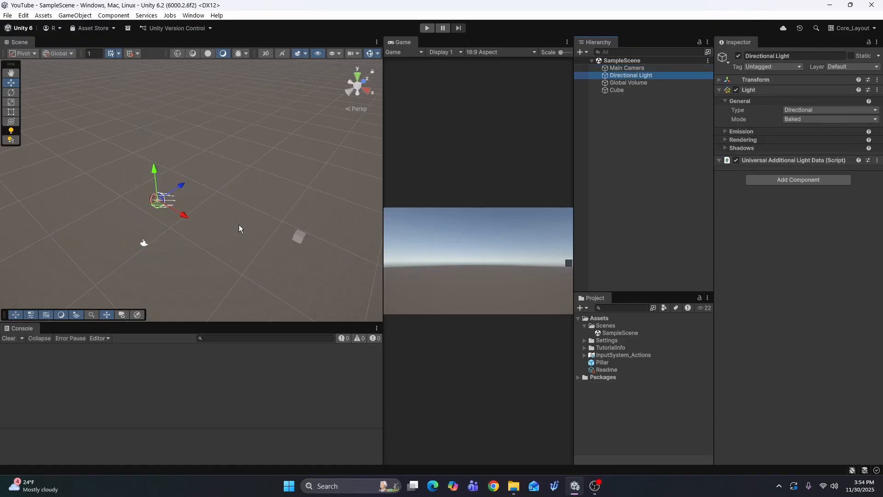
{"action": "left_click", "coordinate": [736, 90]}
{"action": "left_click", "coordinate": [736, 90]}
{"action": "left_click", "coordinate": [736, 90]}
{"action": "left_click", "coordinate": [736, 90]}
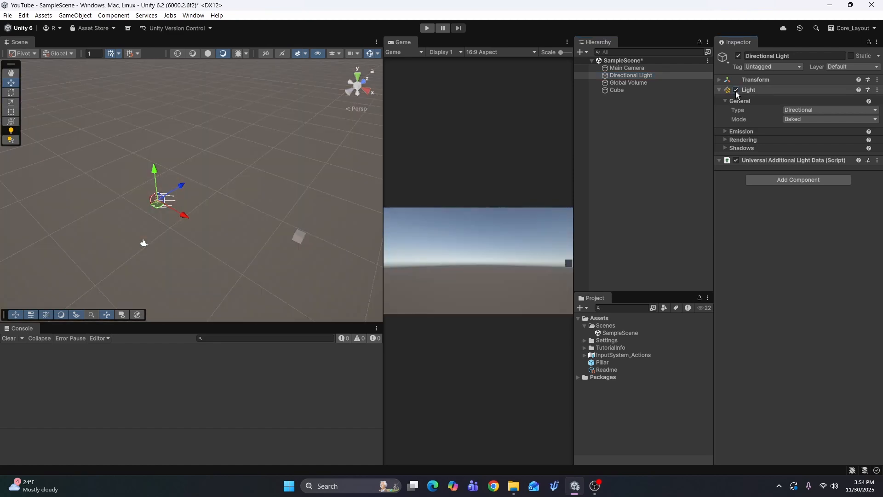
- Inspect the Global Volume and Cube, and view the 3D object types that can be created in the scene
{"action": "left_click", "coordinate": [619, 83]}
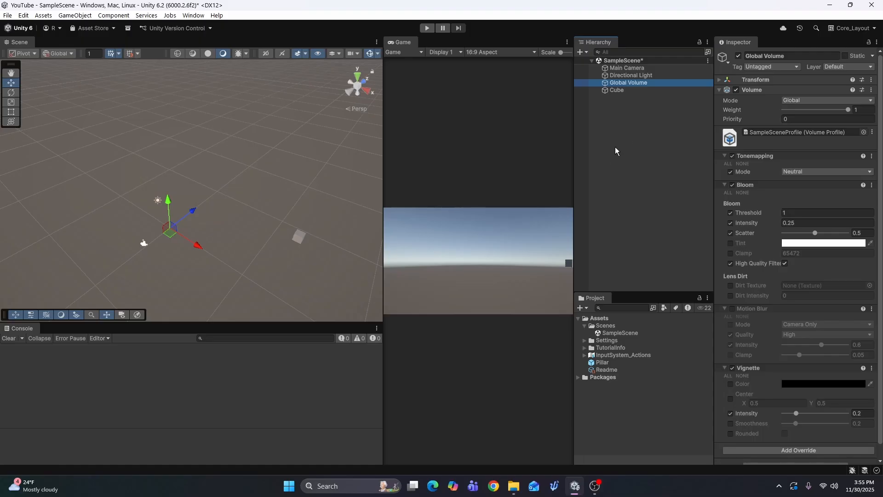
{"action": "left_click", "coordinate": [617, 90]}
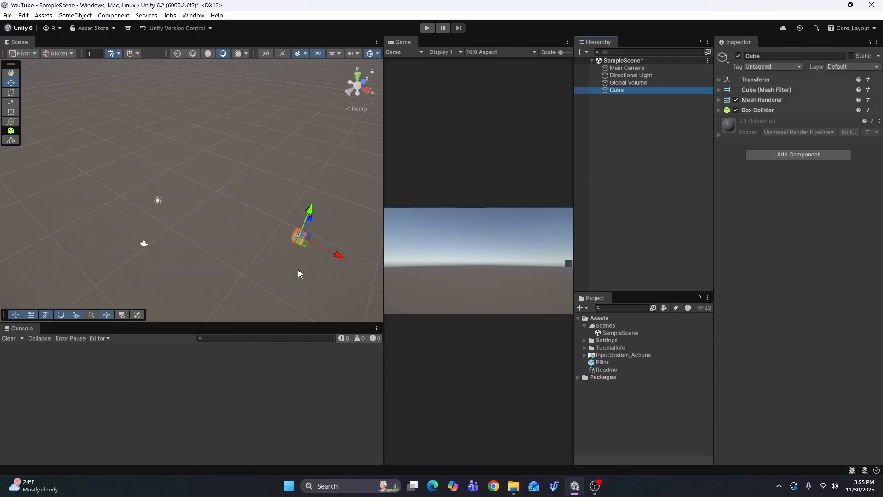
{"action": "right_click", "coordinate": [635, 118]}
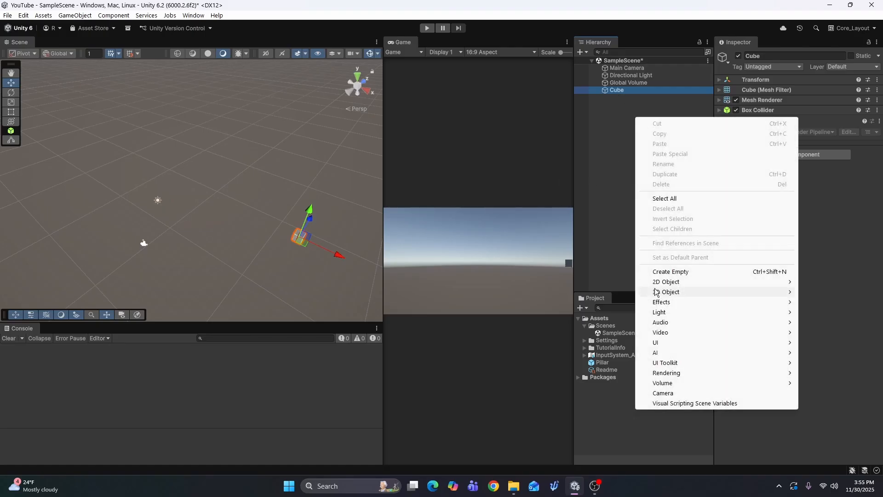
{"action": "mouse_move", "coordinate": [646, 293]}
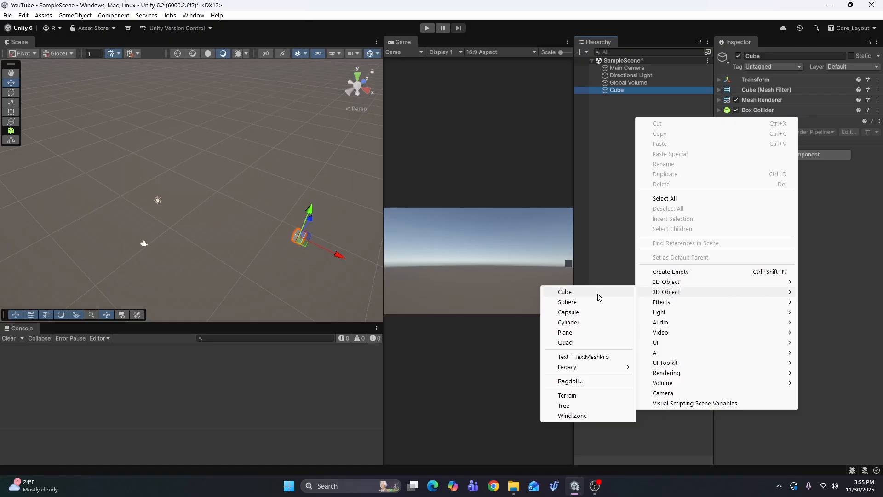
{"action": "left_click", "coordinate": [606, 123]}
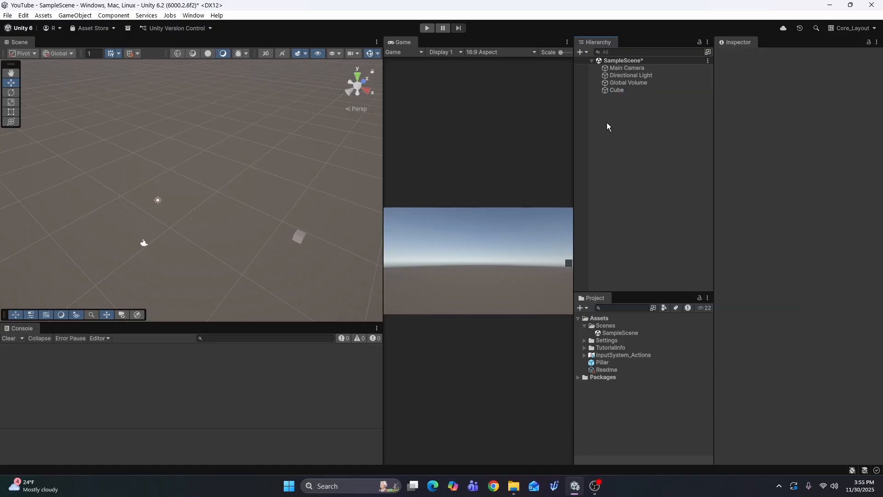
- Select the Cube and frame it in the Scene view with some space around it
{"action": "left_click", "coordinate": [627, 92]}
{"action": "key", "text": "f"}
{"action": "scroll", "coordinate": [320, 211], "scroll_direction": "down", "scroll_amount": 5}
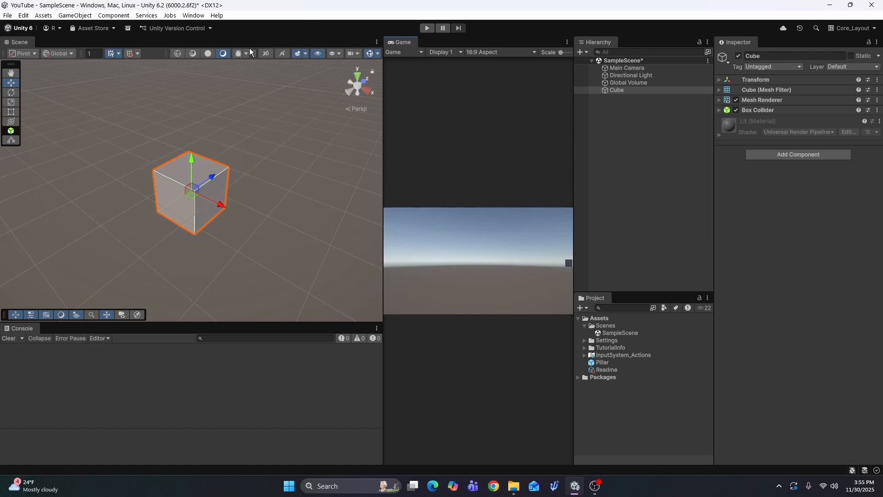
- Try the Default editor layout, and switch to the 2 by 3 layout
{"action": "left_click", "coordinate": [849, 29]}
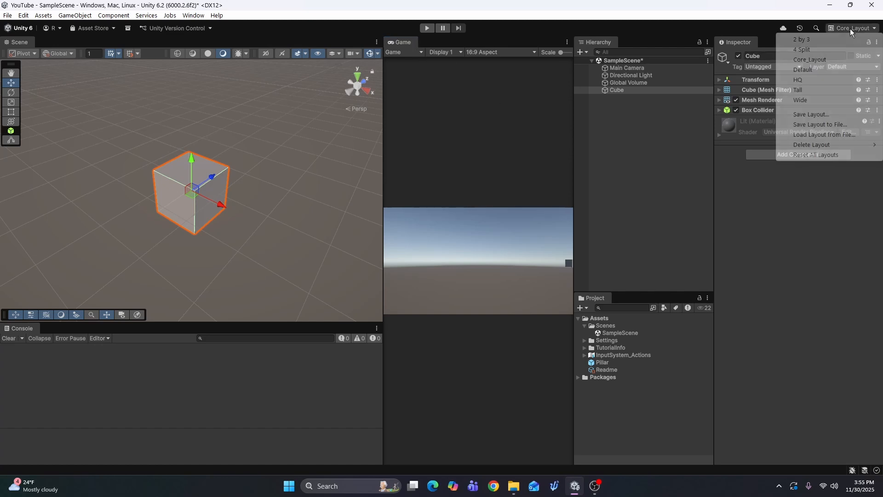
{"action": "left_click", "coordinate": [810, 69]}
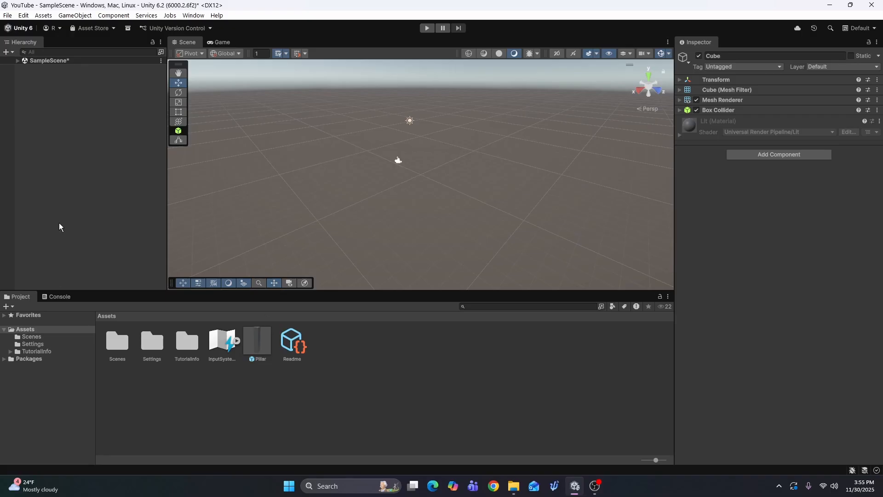
{"action": "left_click", "coordinate": [856, 29]}
{"action": "left_click", "coordinate": [819, 38]}
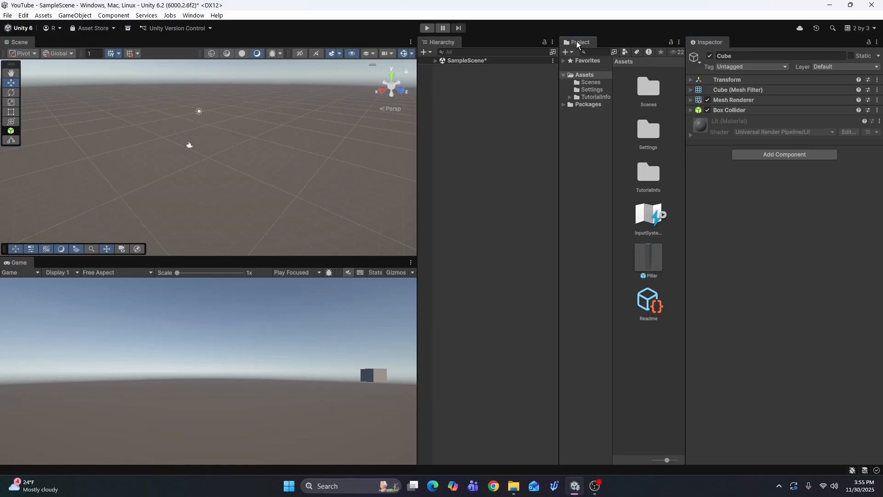
- Dock the Project window below the Hierarchy and set it to the one-column layout
{"action": "left_click_drag", "start_coordinate": [581, 42], "coordinate": [468, 363]}
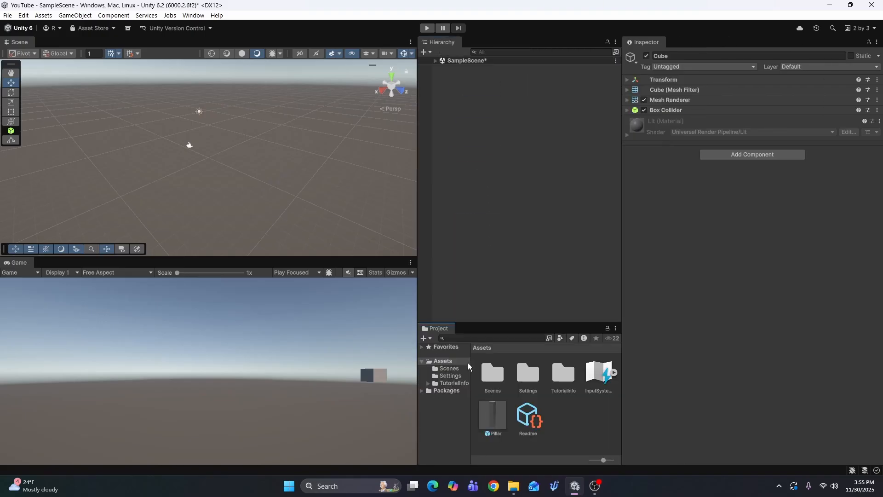
{"action": "left_click", "coordinate": [616, 327]}
{"action": "left_click", "coordinate": [630, 337]}
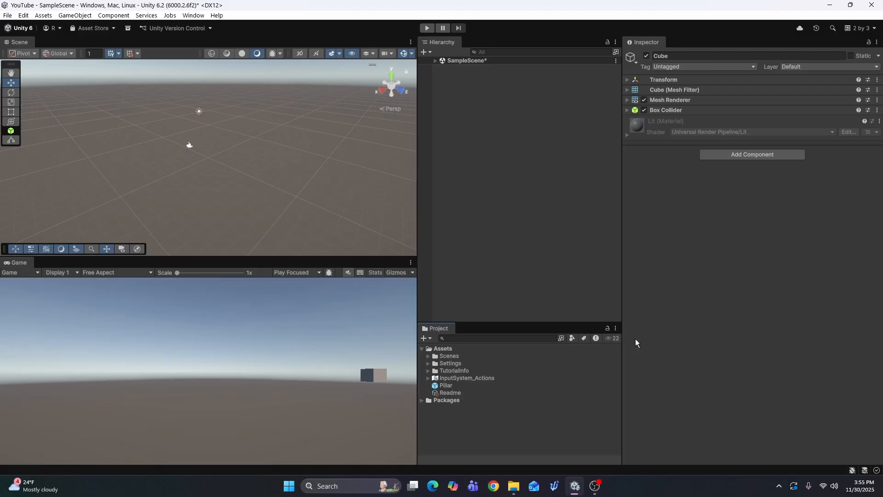
- Widen the Scene and Game views by narrowing the Hierarchy, Project and Inspector columns
{"action": "left_click_drag", "start_coordinate": [417, 339], "coordinate": [493, 341]}
{"action": "left_click_drag", "start_coordinate": [621, 260], "coordinate": [732, 257]}
{"action": "left_click_drag", "start_coordinate": [493, 201], "coordinate": [575, 200]}
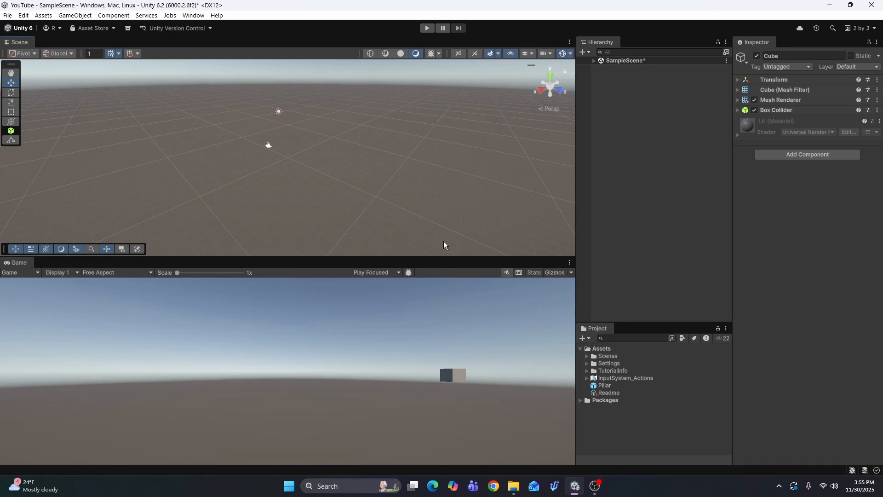
- Dock the Game view beside the Scene view and set its aspect ratio to 16:9
{"action": "left_click_drag", "start_coordinate": [19, 263], "coordinate": [557, 168]}
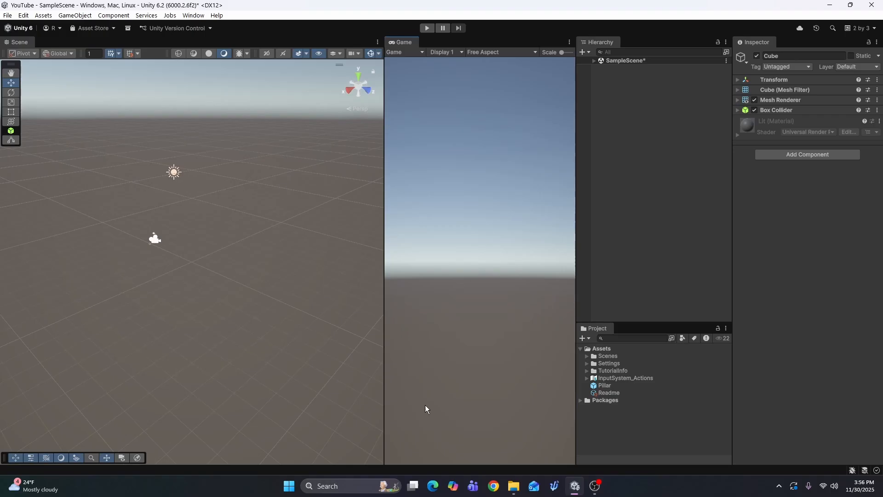
{"action": "left_click", "coordinate": [490, 52]}
{"action": "left_click", "coordinate": [491, 94]}
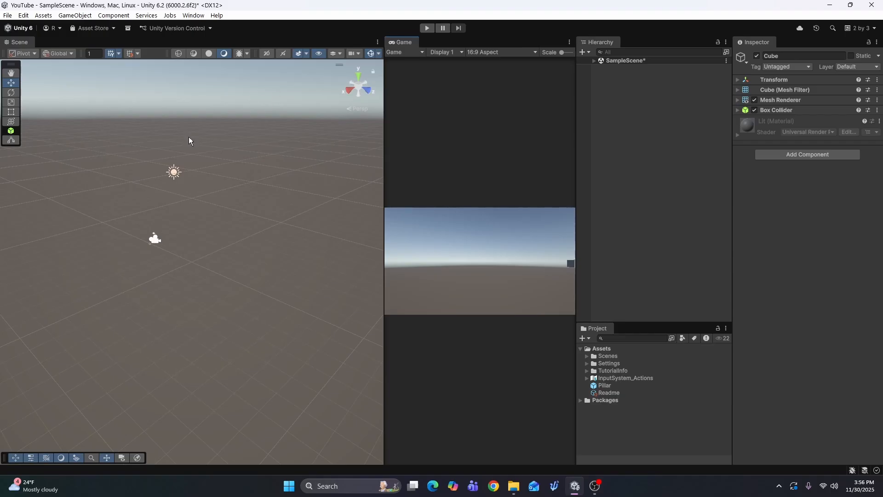
- Open the Console, dock it beneath the Scene view, and widen the Scene and Console column slightly
{"action": "left_click", "coordinate": [188, 17]}
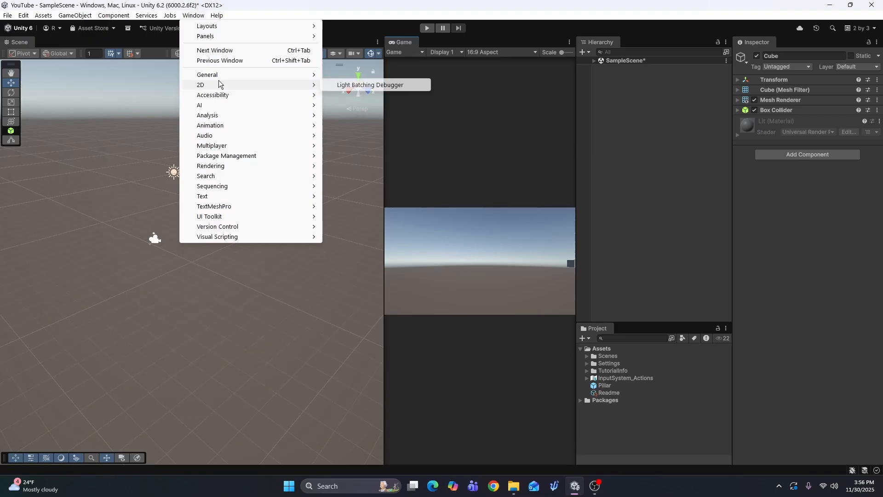
{"action": "mouse_move", "coordinate": [224, 80]}
{"action": "left_click", "coordinate": [361, 129]}
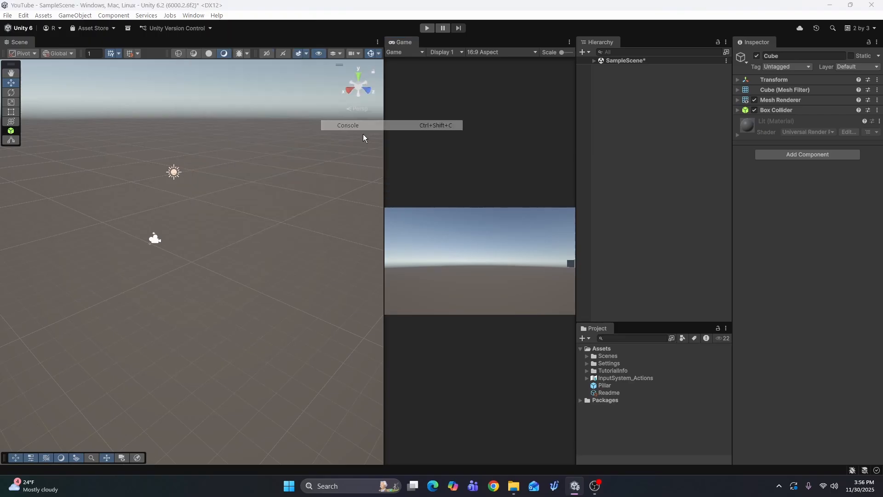
{"action": "left_click_drag", "start_coordinate": [414, 230], "coordinate": [155, 356]}
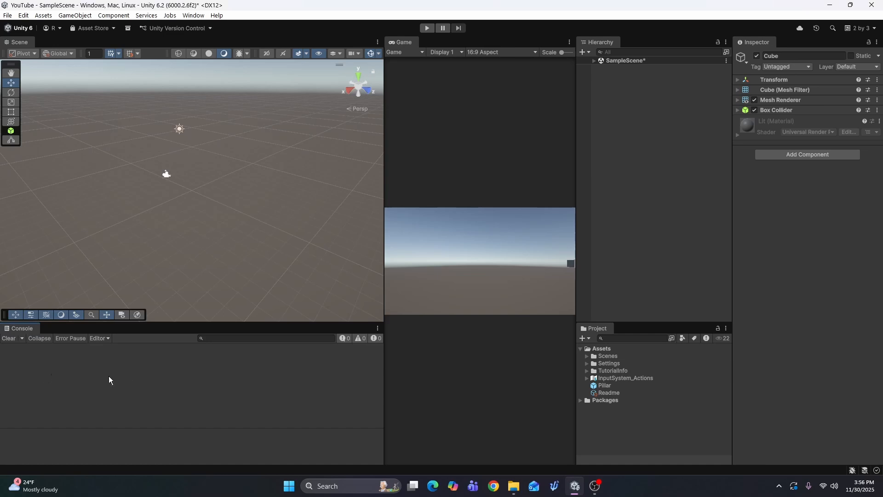
{"action": "left_click_drag", "start_coordinate": [384, 208], "coordinate": [403, 208]}
- Load the saved Core_Layout arrangement and review the available layout options
{"action": "left_click", "coordinate": [860, 28]}
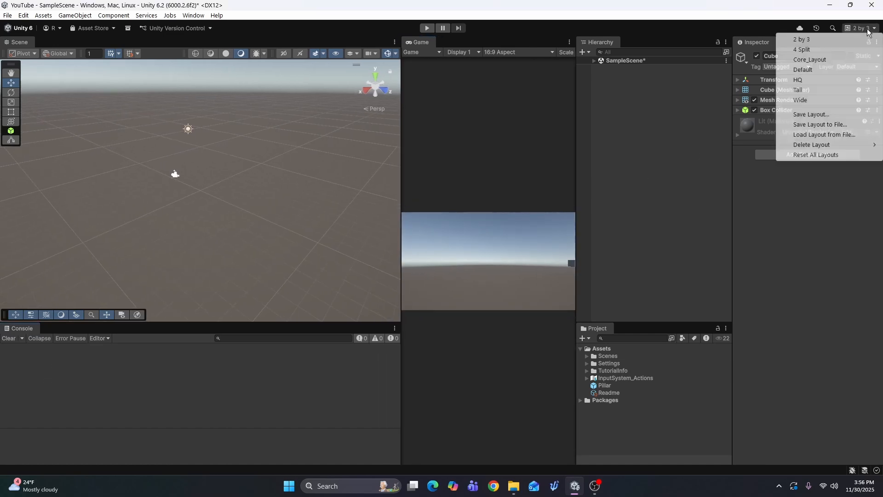
{"action": "left_click", "coordinate": [811, 60]}
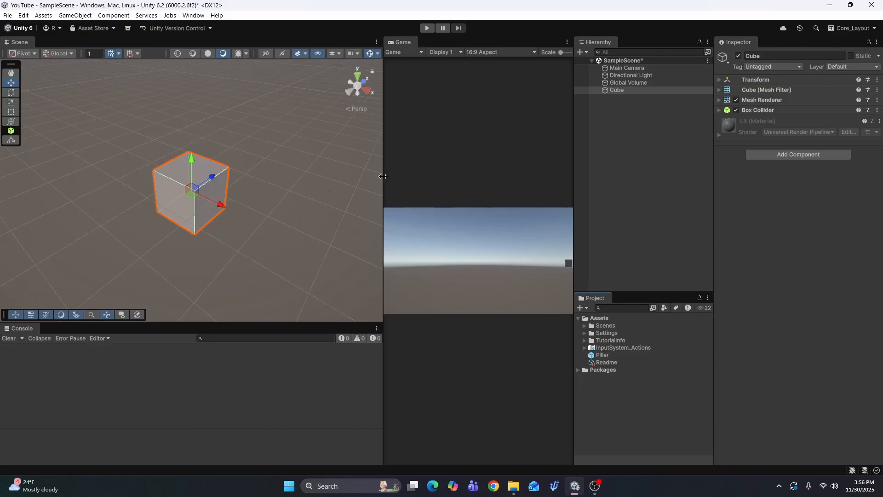
{"action": "left_click", "coordinate": [847, 28]}
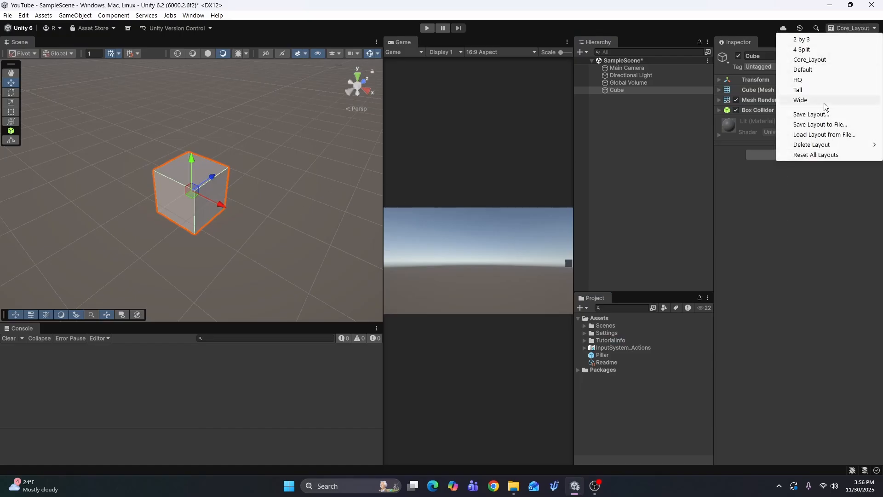
{"action": "left_click", "coordinate": [804, 277]}
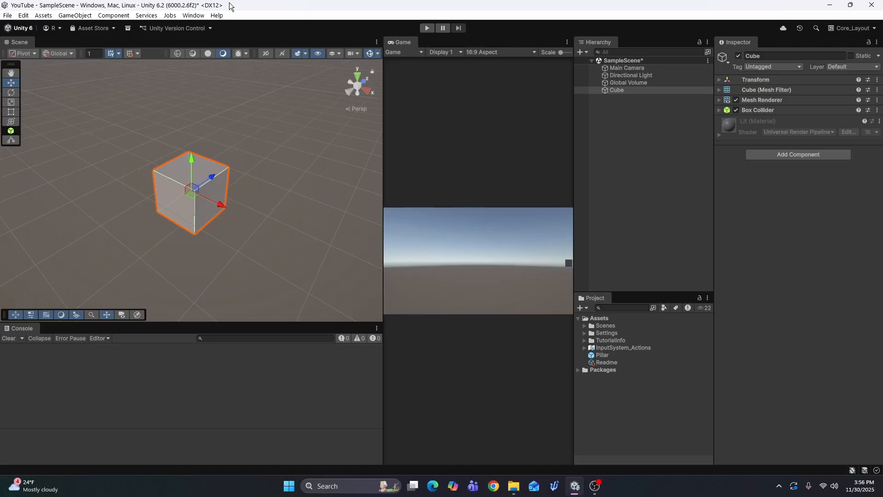
- Save the scene
{"action": "key", "text": "ctrl+s"}
- Practise panning, zooming and looking around the Cube in the Scene view
{"action": "middle_click_drag", "start_coordinate": [122, 149], "coordinate": [150, 196]}
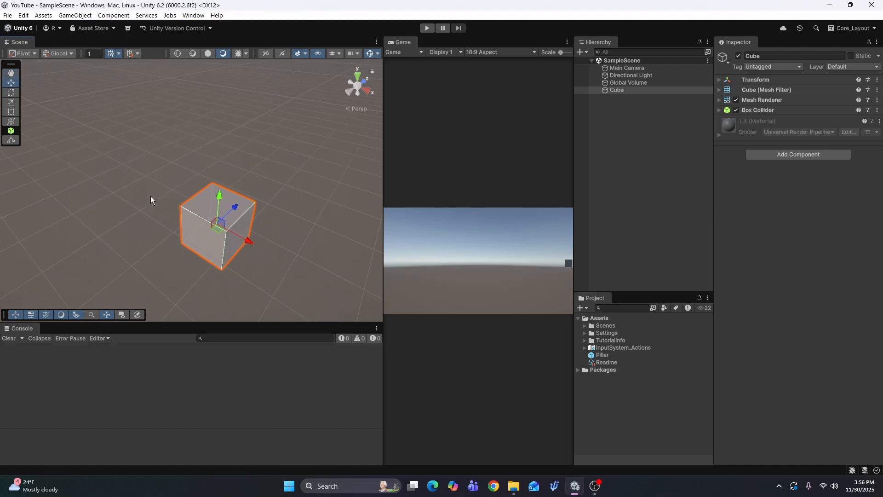
{"action": "middle_click_drag", "start_coordinate": [272, 278], "coordinate": [234, 186]}
{"action": "scroll", "coordinate": [234, 186], "scroll_direction": "down", "scroll_amount": 12}
{"action": "right_click_drag", "start_coordinate": [274, 254], "coordinate": [78, 206]}
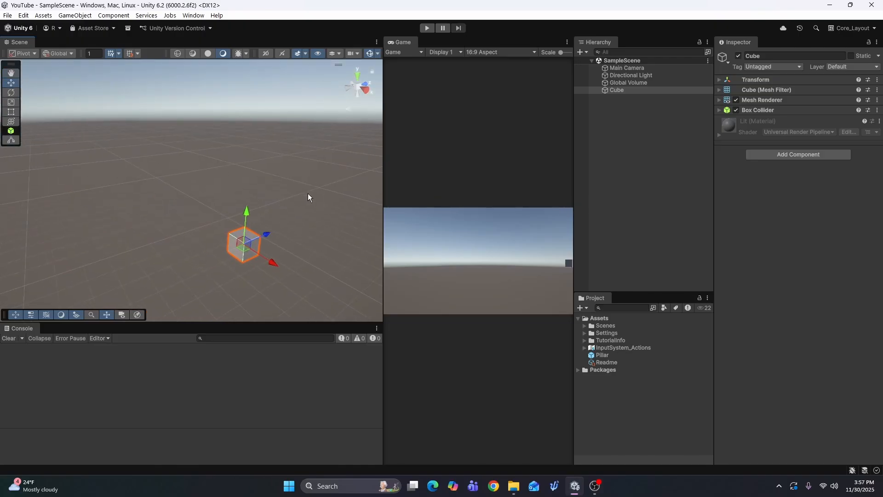
{"action": "right_click_drag", "start_coordinate": [308, 197], "coordinate": [331, 242]}
{"action": "left_click", "coordinate": [307, 235]}
{"action": "left_click", "coordinate": [200, 168]}
{"action": "right_click_drag", "start_coordinate": [250, 227], "coordinate": [305, 226]}
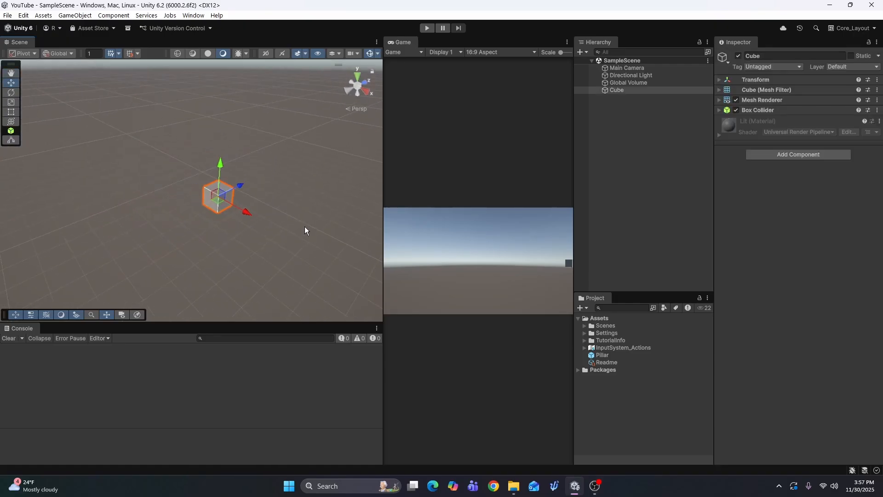
- Look around the Cube, activate the View tool, and toggle the Scene view's Tools overlay off and back on
{"action": "right_click_drag", "start_coordinate": [288, 230], "coordinate": [337, 249]}
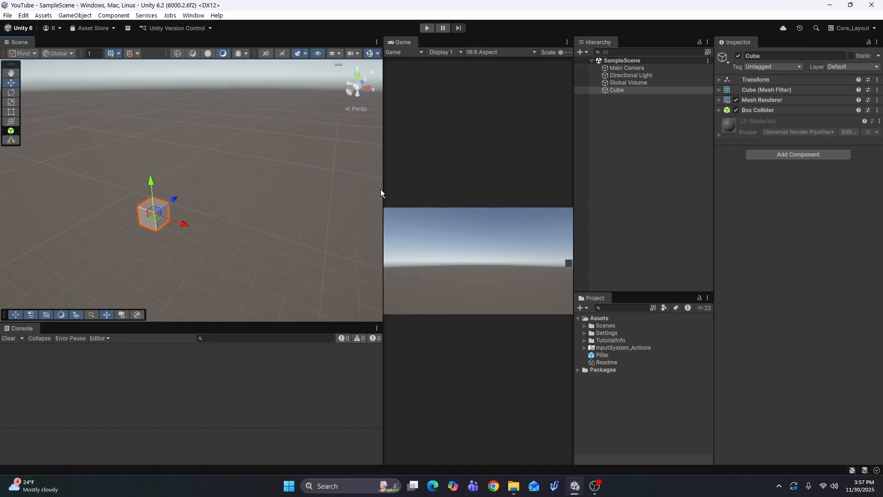
{"action": "mouse_move", "coordinate": [384, 183]}
{"action": "left_mouse_down"}
{"action": "mouse_move", "coordinate": [434, 186]}
{"action": "mouse_move", "coordinate": [384, 189]}
{"action": "left_mouse_up"}
{"action": "right_click_drag", "start_coordinate": [267, 172], "coordinate": [227, 184]}
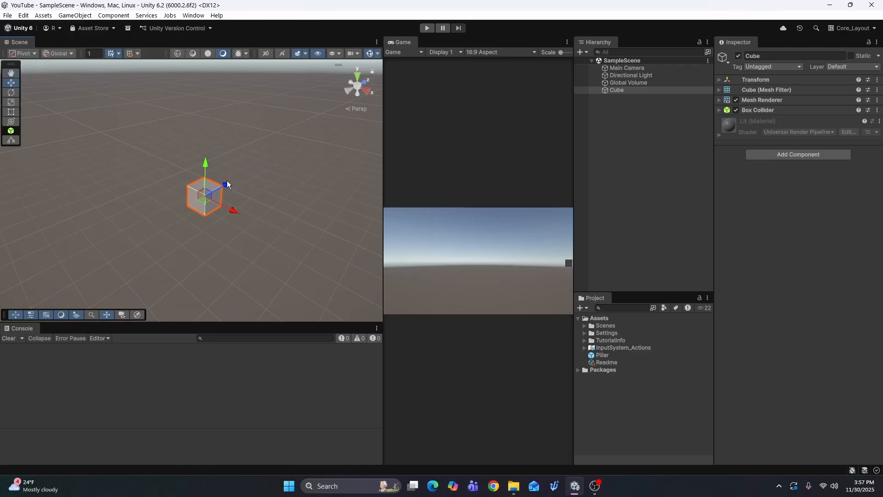
{"action": "left_click", "coordinate": [10, 75]}
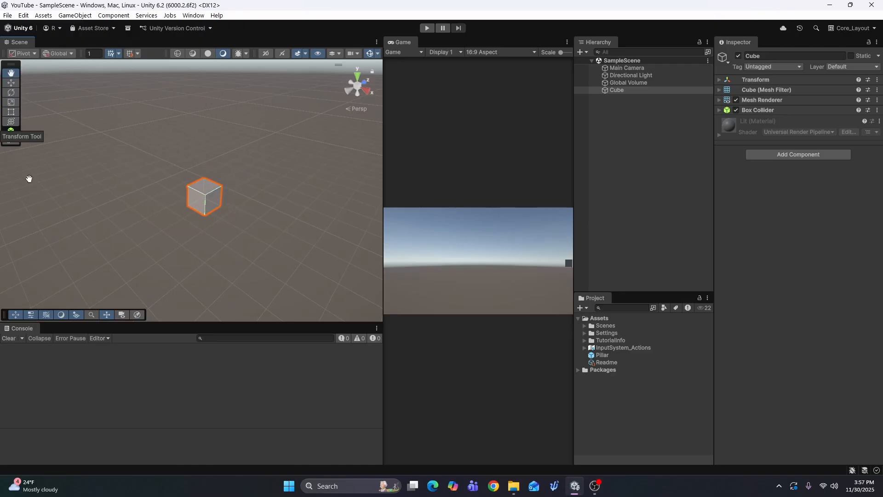
{"action": "left_click", "coordinate": [15, 316]}
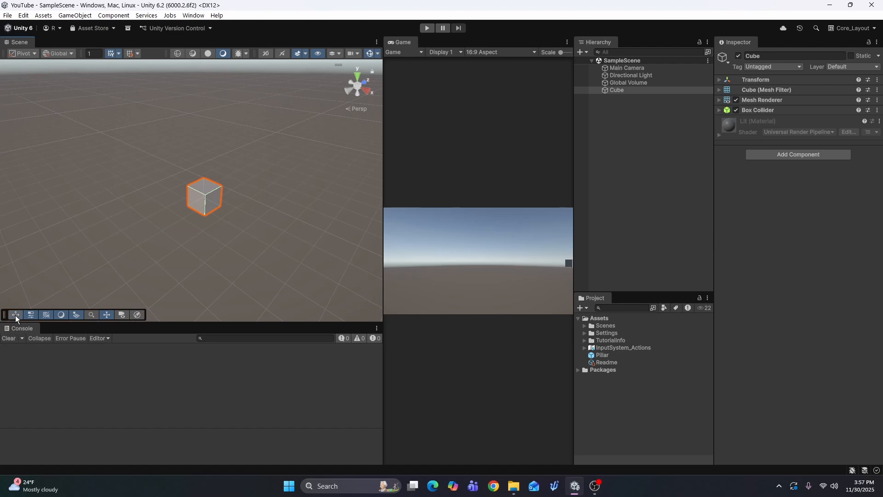
{"action": "left_click", "coordinate": [15, 316]}
{"action": "left_click", "coordinate": [15, 315]}
{"action": "left_click", "coordinate": [16, 315]}
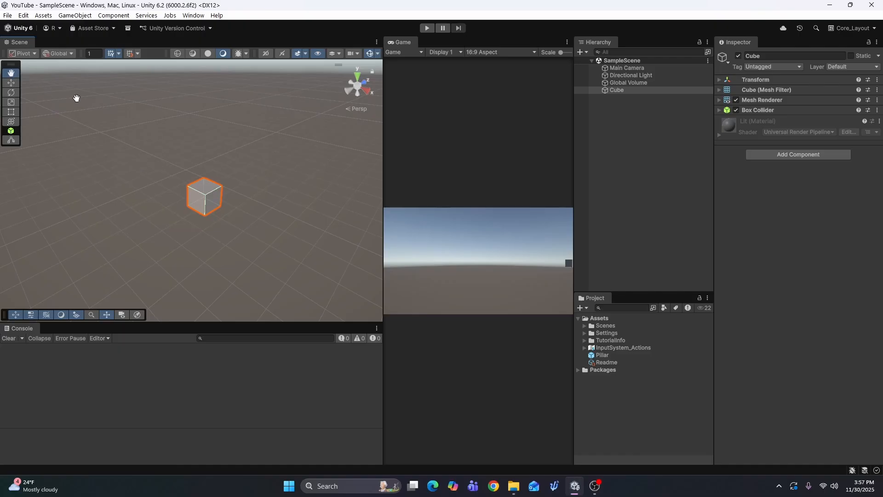
- Switch to the Move tool, box-select the Cube in the Scene view, and clear the selection
{"action": "left_click", "coordinate": [12, 83]}
{"action": "left_click", "coordinate": [121, 157]}
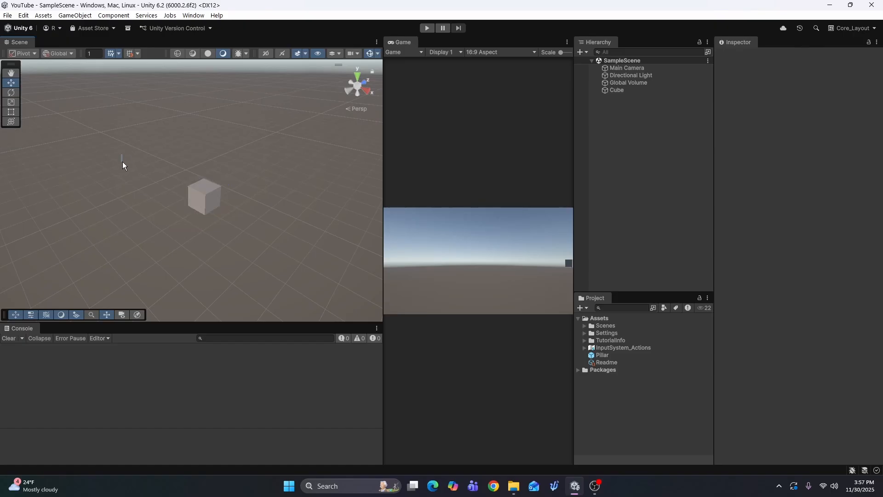
{"action": "left_click_drag", "start_coordinate": [125, 150], "coordinate": [294, 242]}
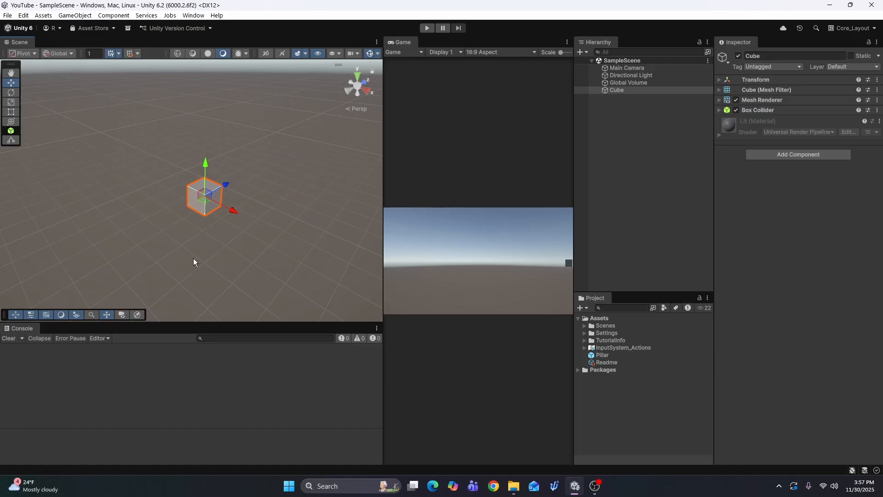
{"action": "left_click", "coordinate": [189, 251]}
{"action": "right_click_drag", "start_coordinate": [116, 148], "coordinate": [140, 144]}
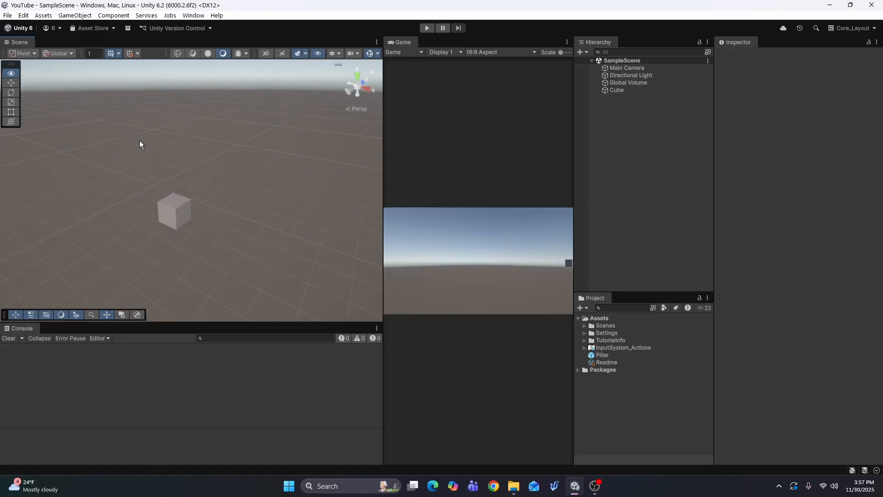
- Select the Main Camera to view its components, deselect it, and look around the scene towards the Cube
{"action": "left_click", "coordinate": [619, 68]}
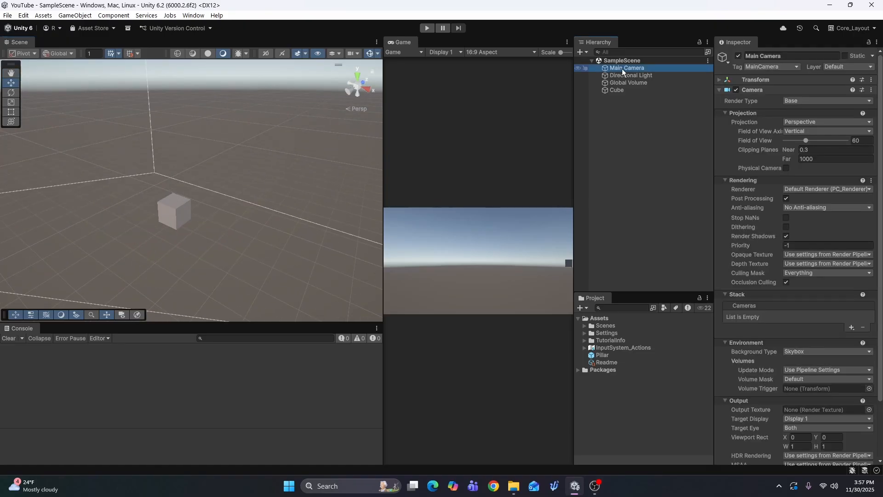
{"action": "left_click", "coordinate": [233, 222]}
{"action": "right_click_drag", "start_coordinate": [117, 203], "coordinate": [300, 210]}
{"action": "middle_click_drag", "start_coordinate": [175, 180], "coordinate": [191, 189]}
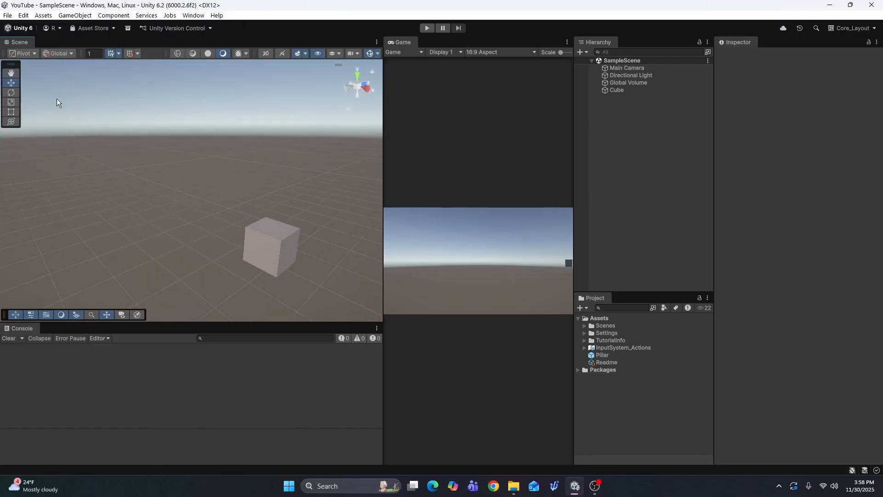
- Cycle through the View, Rotate, Scale and Rect tools, pan the scene with the View tool, and return to the Move tool
{"action": "left_click", "coordinate": [9, 75]}
{"action": "key", "text": "e"}
{"action": "key", "text": "r"}
{"action": "key", "text": "t"}
{"action": "left_click", "coordinate": [10, 73]}
{"action": "left_click_drag", "start_coordinate": [107, 126], "coordinate": [94, 108]}
{"action": "left_click", "coordinate": [11, 85]}
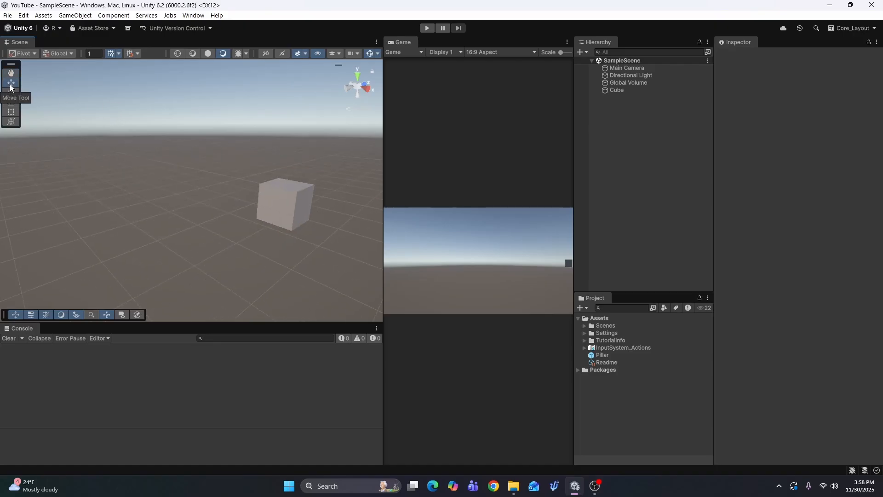
- Select the Cube, reposition it with the Move tool, and turn it with the Rotate tool
{"action": "scroll", "coordinate": [172, 171], "scroll_direction": "down", "scroll_amount": 3}
{"action": "left_click_drag", "start_coordinate": [327, 188], "coordinate": [216, 184], "text": "alt"}
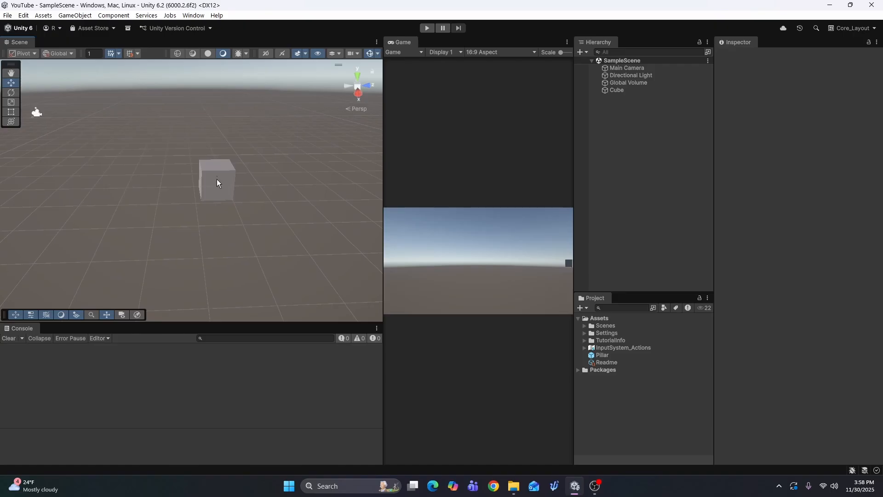
{"action": "left_click", "coordinate": [229, 178]}
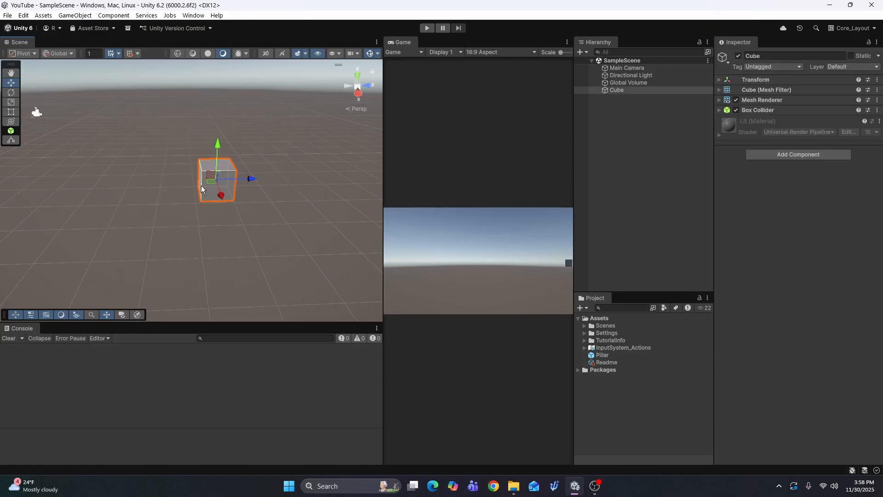
{"action": "left_click", "coordinate": [195, 222]}
{"action": "left_click", "coordinate": [216, 197]}
{"action": "left_click_drag", "start_coordinate": [228, 174], "coordinate": [184, 177]}
{"action": "left_click_drag", "start_coordinate": [178, 228], "coordinate": [267, 184], "text": "alt"}
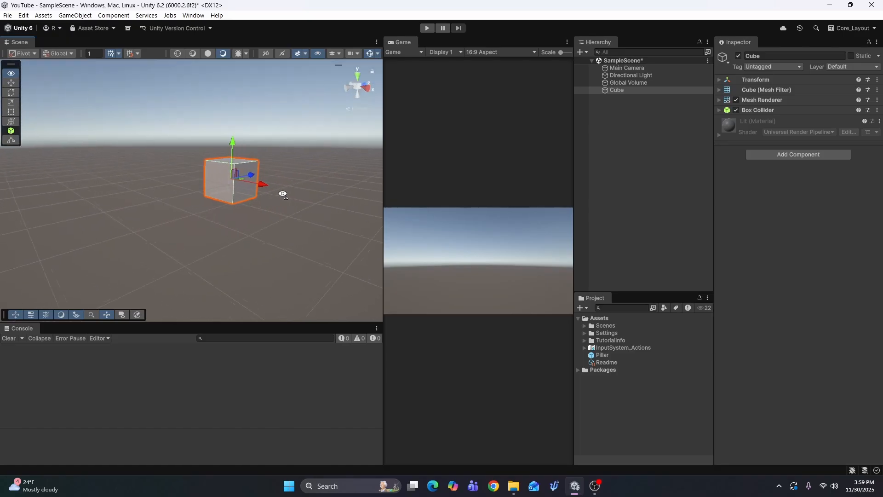
{"action": "left_click", "coordinate": [13, 96]}
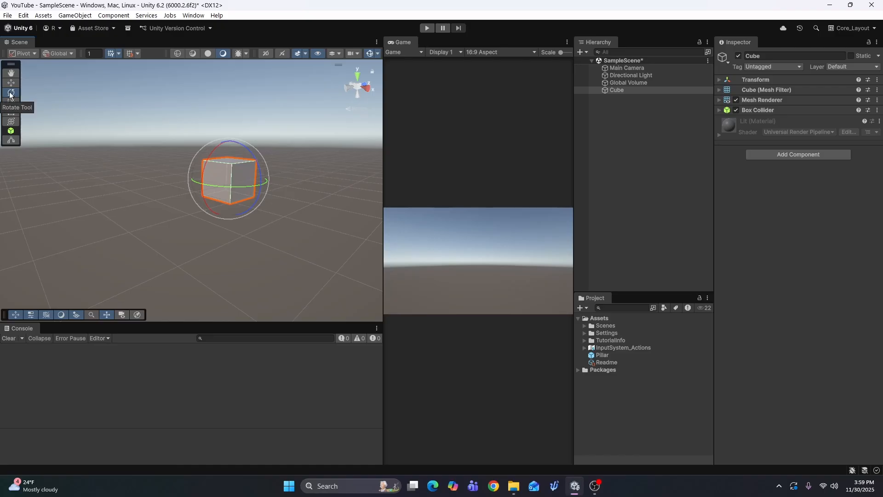
{"action": "left_click_drag", "start_coordinate": [270, 188], "coordinate": [255, 221]}
- Enlarge the Cube uniformly and along individual axes with the Scale tool, and deselect it
{"action": "left_click", "coordinate": [11, 102]}
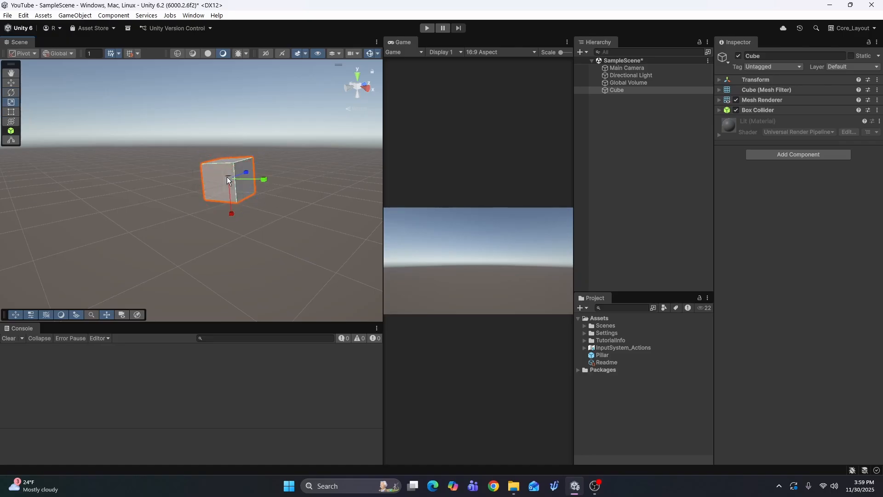
{"action": "left_click_drag", "start_coordinate": [227, 177], "coordinate": [265, 193]}
{"action": "mouse_move", "coordinate": [231, 217]}
{"action": "left_mouse_down"}
{"action": "mouse_move", "coordinate": [244, 245]}
{"action": "mouse_move", "coordinate": [244, 205]}
{"action": "left_mouse_up"}
{"action": "mouse_move", "coordinate": [247, 174]}
{"action": "left_mouse_down"}
{"action": "mouse_move", "coordinate": [265, 167]}
{"action": "mouse_move", "coordinate": [256, 183]}
{"action": "left_mouse_up"}
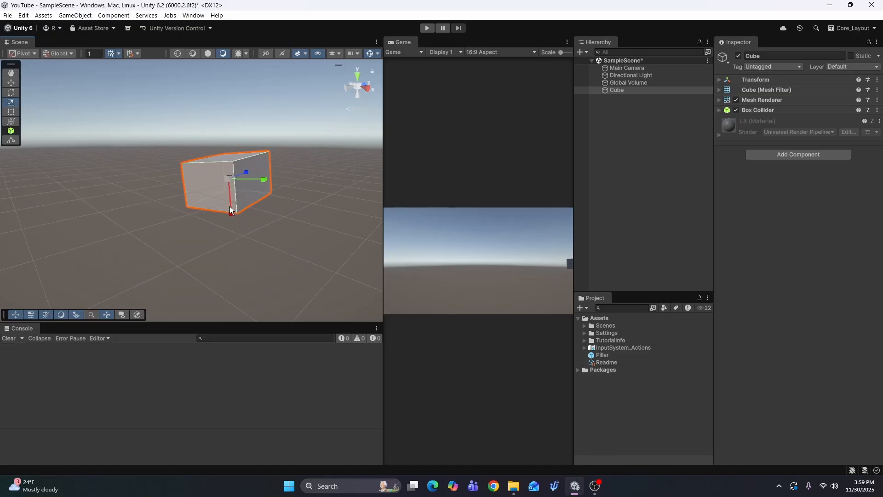
{"action": "left_click_drag", "start_coordinate": [231, 213], "coordinate": [291, 263]}
{"action": "left_click", "coordinate": [211, 228]}
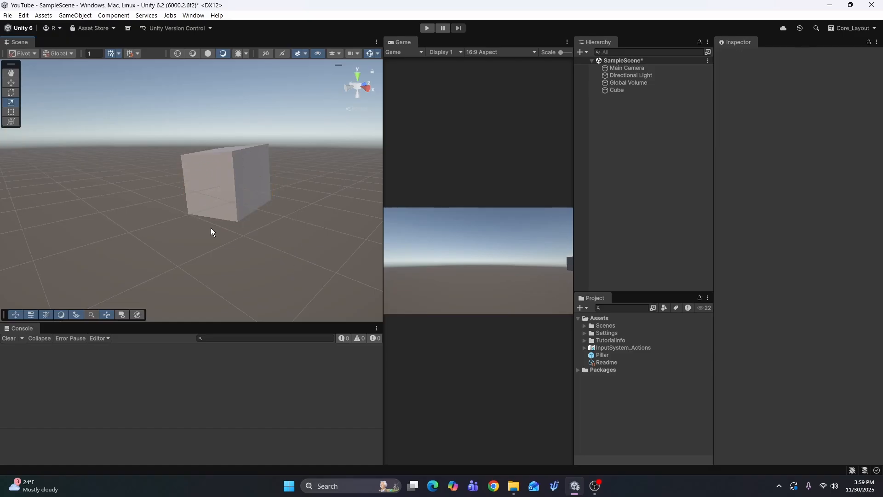
- Tilt the Cube and resize it by its bounding rectangle's edges with the Rect tool
{"action": "left_click", "coordinate": [11, 113]}
{"action": "left_click", "coordinate": [196, 188]}
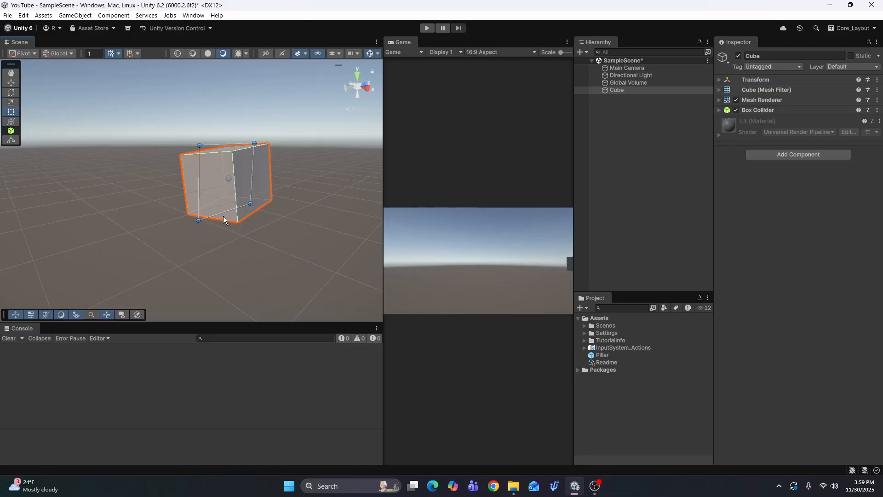
{"action": "left_click_drag", "start_coordinate": [324, 191], "coordinate": [205, 177], "text": "alt"}
{"action": "key", "text": "e"}
{"action": "left_click_drag", "start_coordinate": [238, 140], "coordinate": [199, 137]}
{"action": "left_click", "coordinate": [10, 113]}
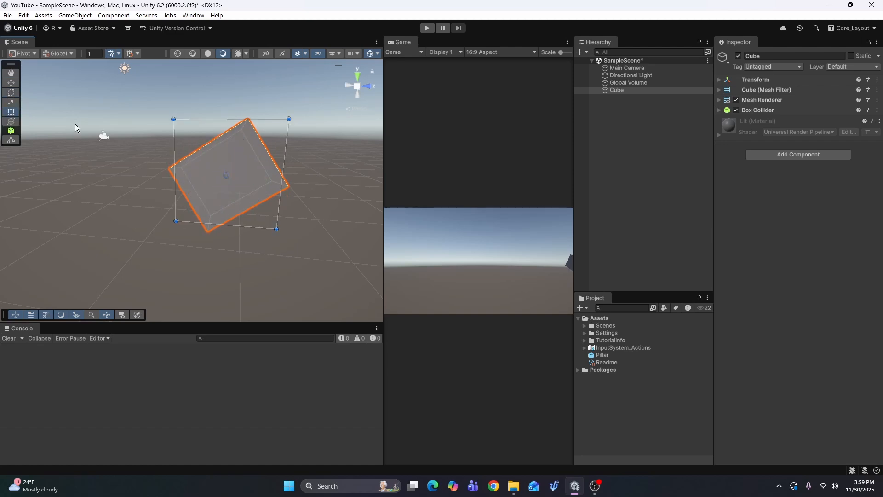
{"action": "mouse_move", "coordinate": [257, 227]}
{"action": "left_mouse_down"}
{"action": "mouse_move", "coordinate": [267, 305]}
{"action": "mouse_move", "coordinate": [260, 170]}
{"action": "mouse_move", "coordinate": [269, 233]}
{"action": "left_mouse_up"}
{"action": "mouse_move", "coordinate": [285, 193]}
{"action": "left_mouse_down"}
{"action": "mouse_move", "coordinate": [351, 195]}
{"action": "mouse_move", "coordinate": [278, 197]}
{"action": "mouse_move", "coordinate": [329, 197]}
{"action": "mouse_move", "coordinate": [285, 197]}
{"action": "left_mouse_up"}
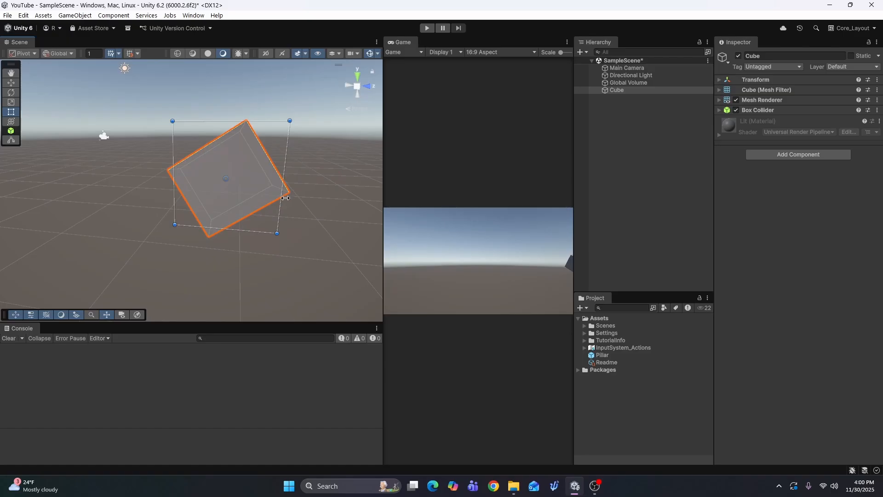
- Manipulate the Cube with the combined Transform tool's handles, view it from other sides, and deselect it
{"action": "left_click", "coordinate": [8, 124]}
{"action": "mouse_move", "coordinate": [154, 216]}
{"action": "right_mouse_down"}
{"action": "mouse_move", "coordinate": [306, 207]}
{"action": "mouse_move", "coordinate": [256, 201]}
{"action": "mouse_move", "coordinate": [156, 216]}
{"action": "right_mouse_up"}
{"action": "key", "text": "a"}
{"action": "key", "text": "d"}
{"action": "right_click_drag", "start_coordinate": [87, 214], "coordinate": [50, 212]}
{"action": "key", "text": "a"}
{"action": "right_click_drag", "start_coordinate": [283, 184], "coordinate": [293, 189]}
{"action": "left_click_drag", "start_coordinate": [289, 195], "coordinate": [243, 199]}
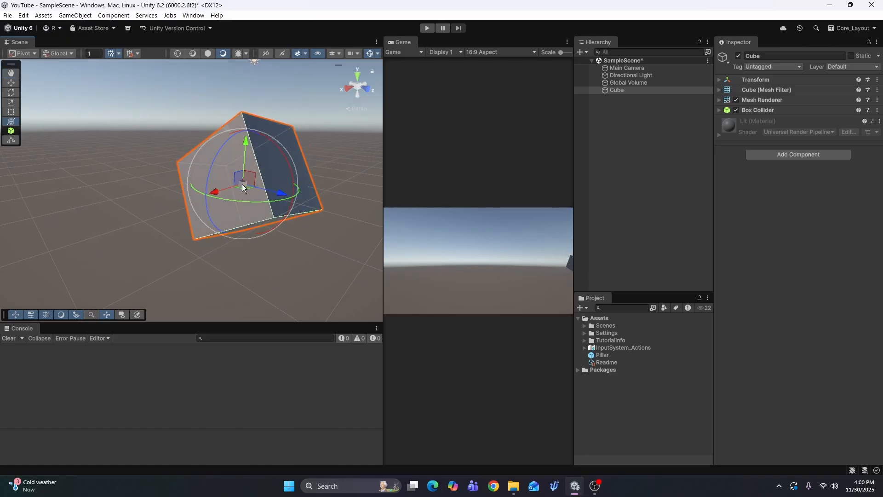
{"action": "left_click_drag", "start_coordinate": [278, 148], "coordinate": [218, 158]}
{"action": "left_click_drag", "start_coordinate": [223, 199], "coordinate": [251, 206]}
{"action": "left_click", "coordinate": [317, 226]}
{"action": "right_click_drag", "start_coordinate": [318, 226], "coordinate": [266, 227]}
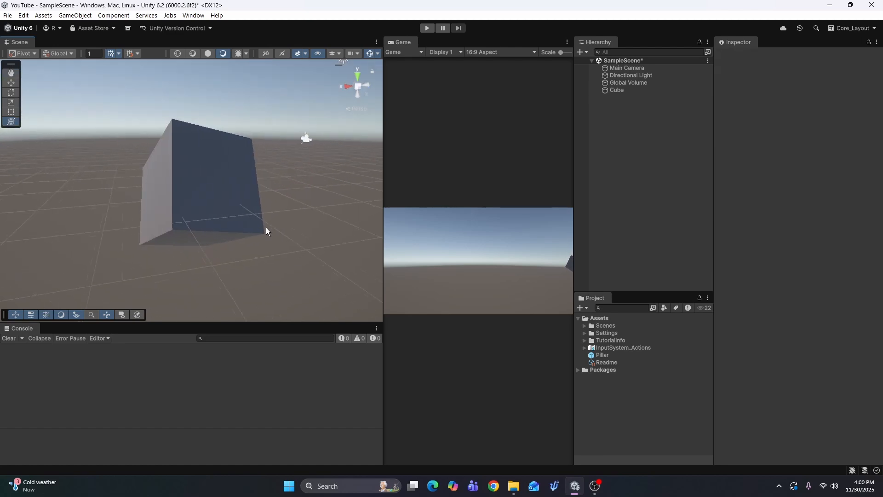
- Reset the Cube's Transform component to position 0, rotation 0 and scale 1 on all axes
{"action": "left_click", "coordinate": [260, 224]}
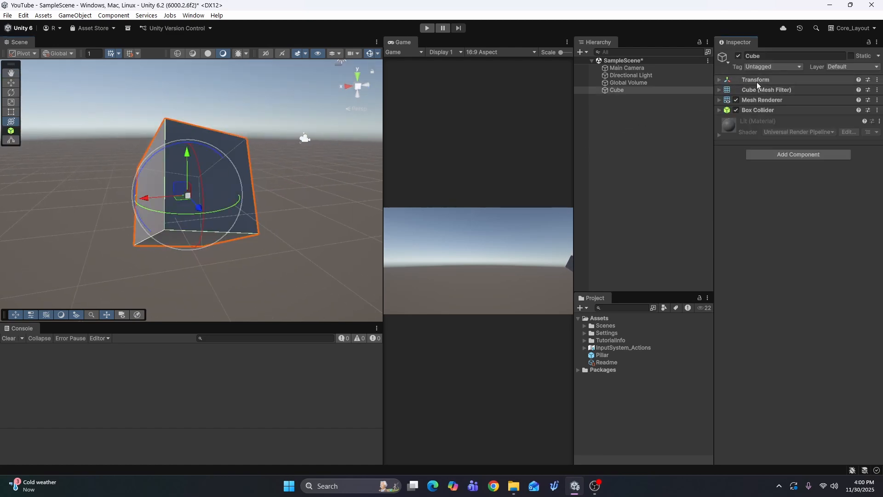
{"action": "left_click", "coordinate": [719, 79]}
{"action": "left_click", "coordinate": [652, 89]}
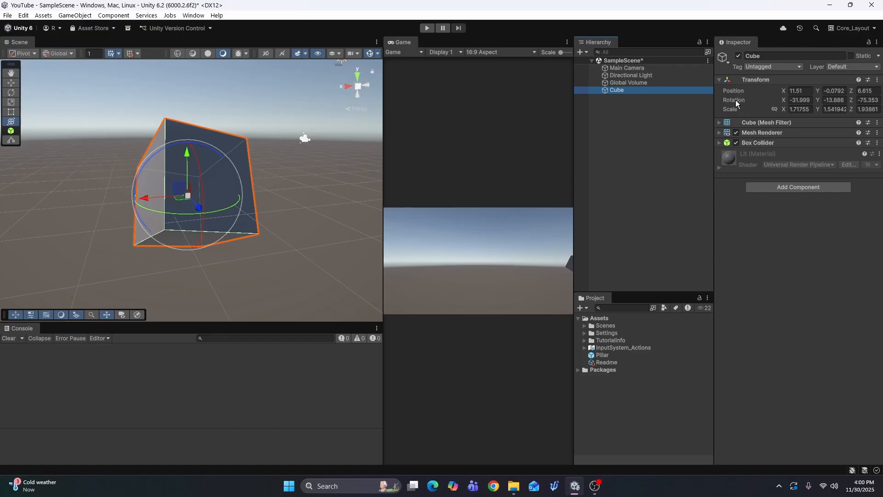
{"action": "right_click", "coordinate": [768, 76]}
{"action": "left_click", "coordinate": [782, 82]}
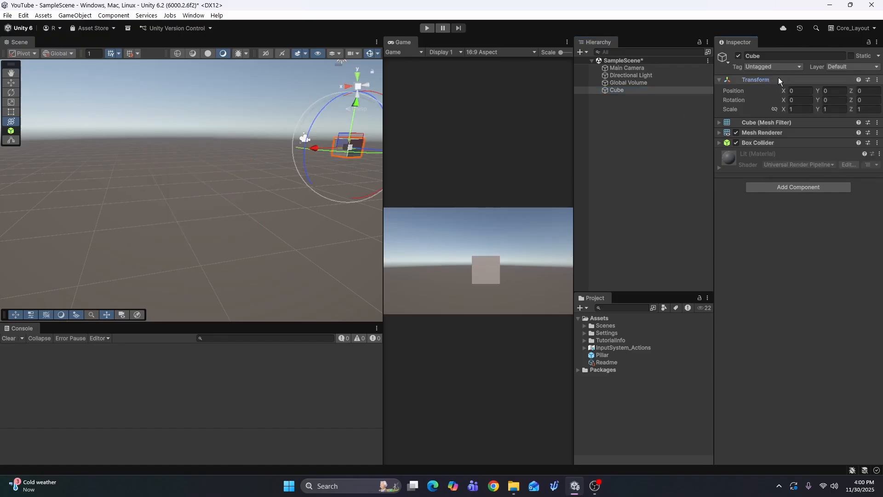
- Enable snapping with the Move tool active, try a grid size of 2, and set it back to 1
{"action": "right_click_drag", "start_coordinate": [313, 208], "coordinate": [351, 284]}
{"action": "key", "text": "s"}
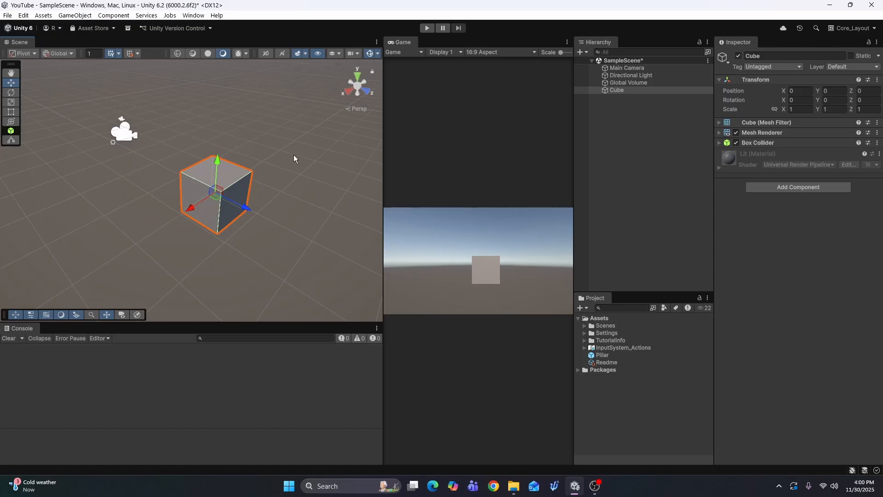
{"action": "scroll", "coordinate": [279, 142], "scroll_direction": "down", "scroll_amount": 3}
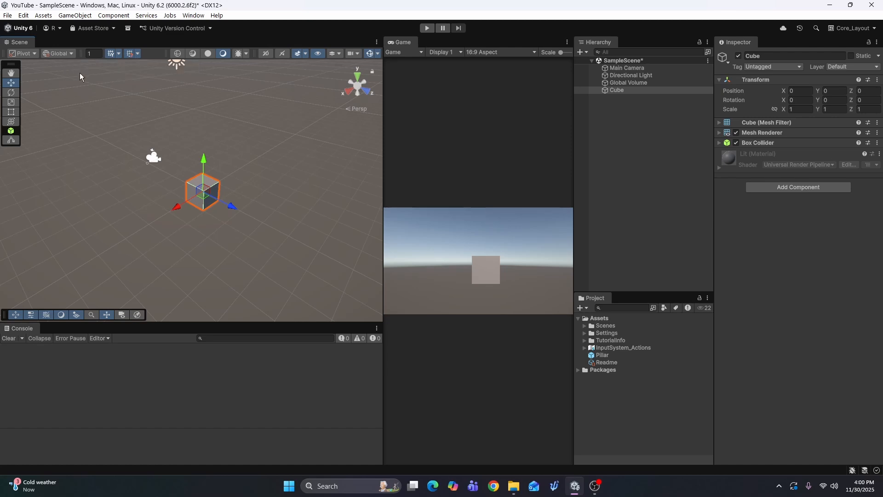
{"action": "type", "text": "2"}
{"action": "type", "text": "1"}
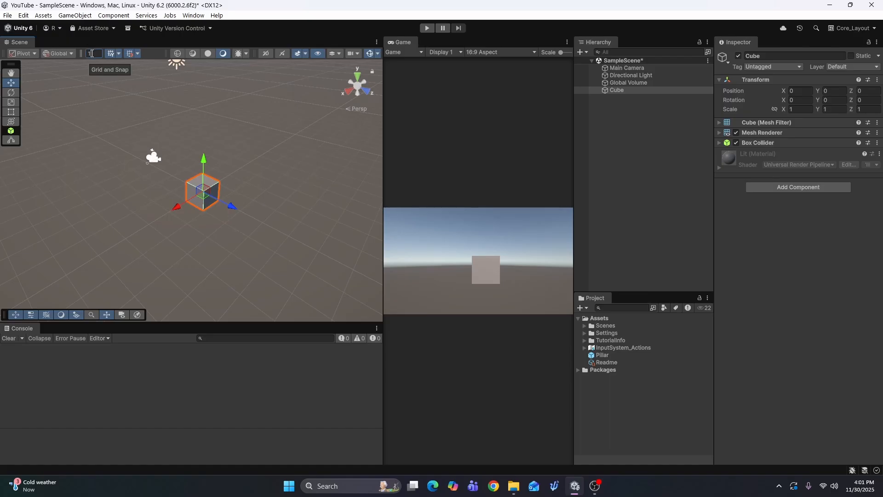
- Snap the Cube along the X axis to position 1 and move it back to 0
{"action": "left_click", "coordinate": [109, 173]}
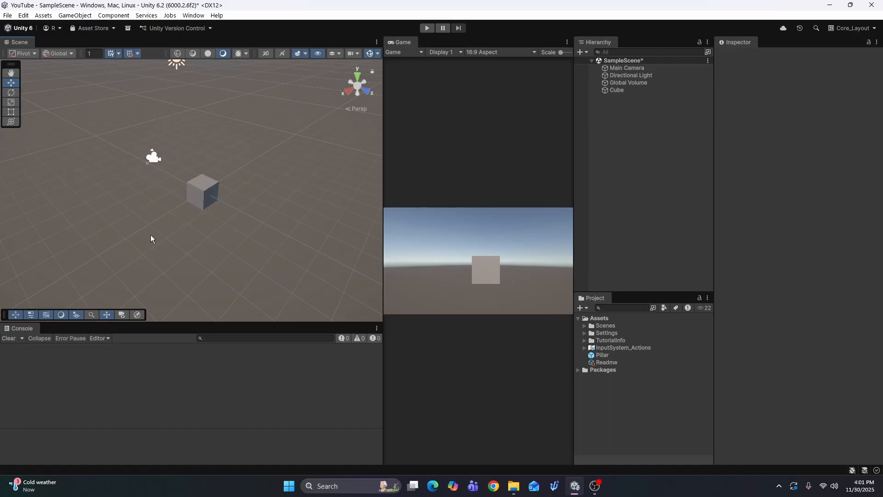
{"action": "left_click", "coordinate": [202, 195]}
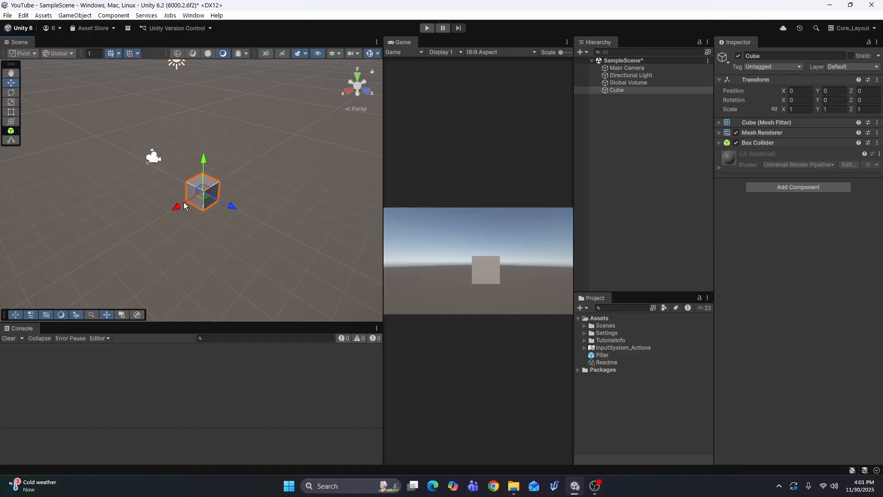
{"action": "left_click_drag", "start_coordinate": [181, 206], "coordinate": [169, 219]}
{"action": "left_click", "coordinate": [125, 239]}
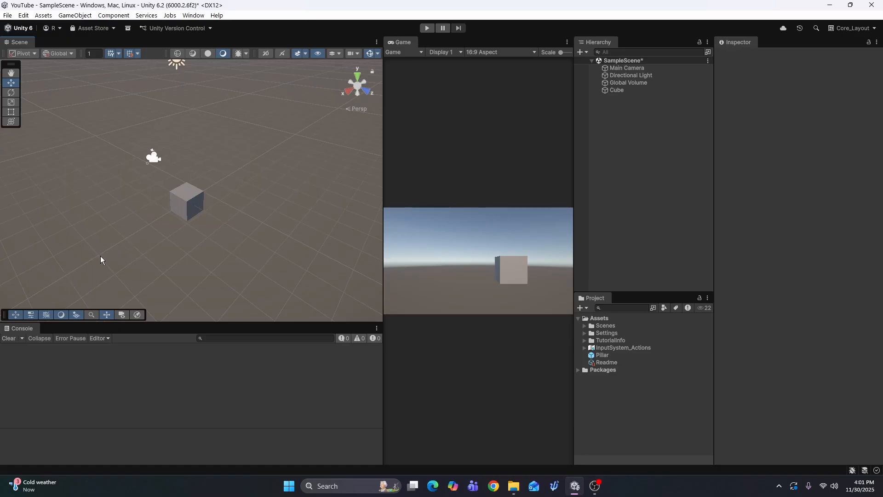
{"action": "left_click", "coordinate": [174, 217]}
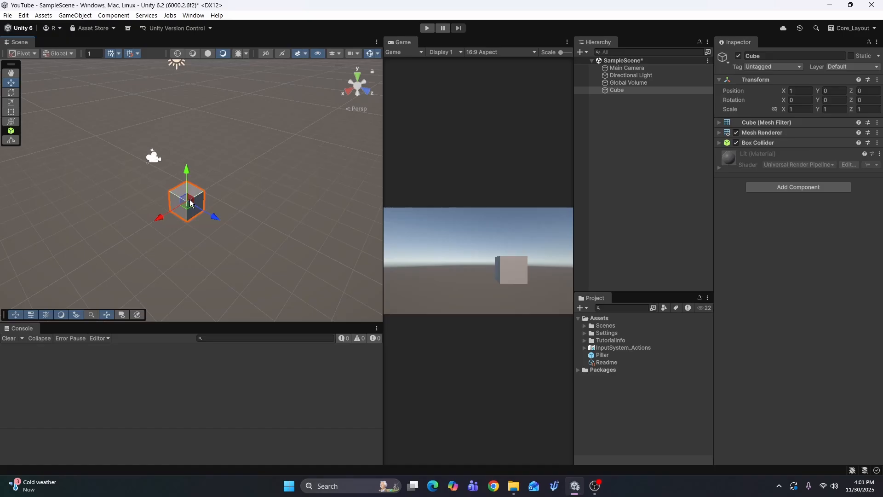
{"action": "left_click_drag", "start_coordinate": [161, 220], "coordinate": [183, 211]}
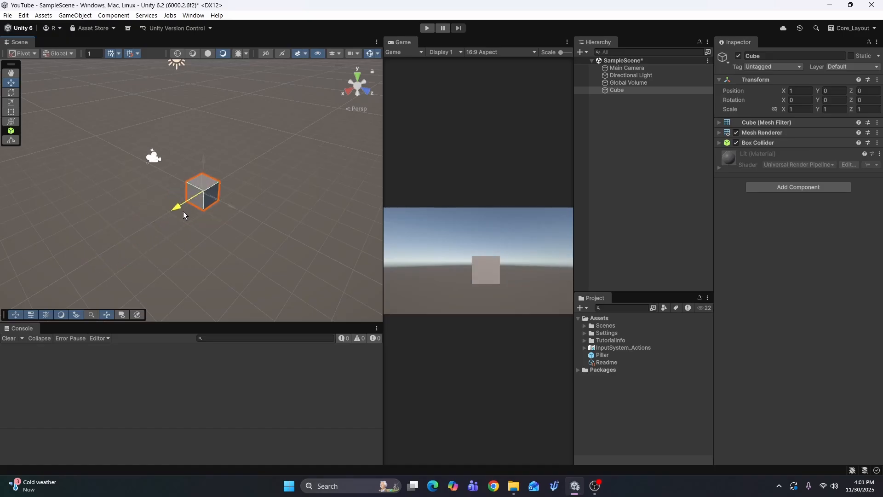
- Set the grid snap size to 2, try to move the Cube along the X axis, and deselect it
{"action": "left_click", "coordinate": [95, 54]}
{"action": "type", "text": "2"}
{"action": "left_click_drag", "start_coordinate": [176, 208], "coordinate": [201, 224]}
{"action": "left_click", "coordinate": [249, 219]}
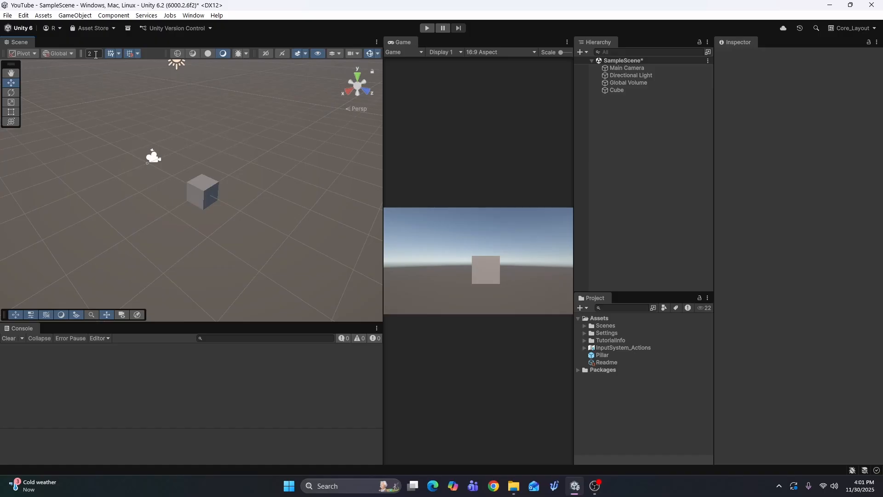
- Turn off grid snapping, move the Cube freely along the X axis to about -0.04, and deselect it
{"action": "left_click", "coordinate": [127, 54]}
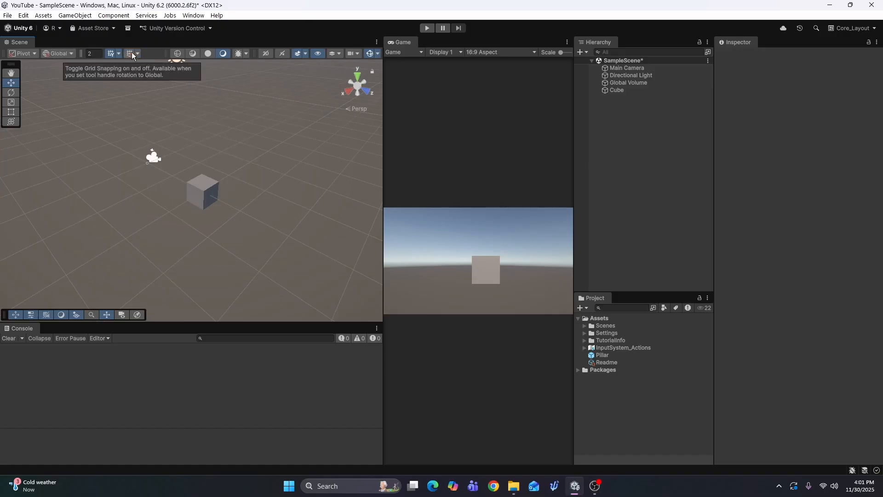
{"action": "left_click", "coordinate": [197, 192]}
{"action": "mouse_move", "coordinate": [178, 206]}
{"action": "left_mouse_down"}
{"action": "mouse_move", "coordinate": [192, 199]}
{"action": "mouse_move", "coordinate": [192, 211]}
{"action": "mouse_move", "coordinate": [151, 222]}
{"action": "mouse_move", "coordinate": [178, 206]}
{"action": "left_mouse_up"}
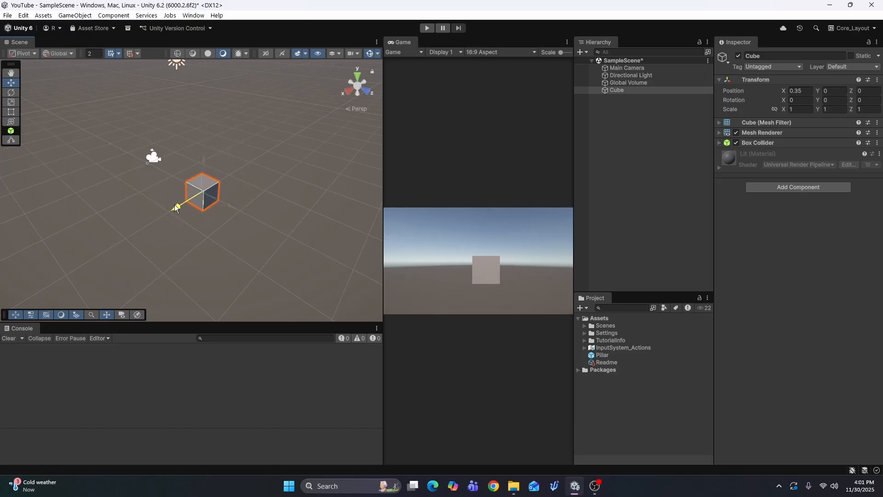
{"action": "right_click_drag", "start_coordinate": [292, 211], "coordinate": [186, 155]}
{"action": "left_click", "coordinate": [294, 193]}
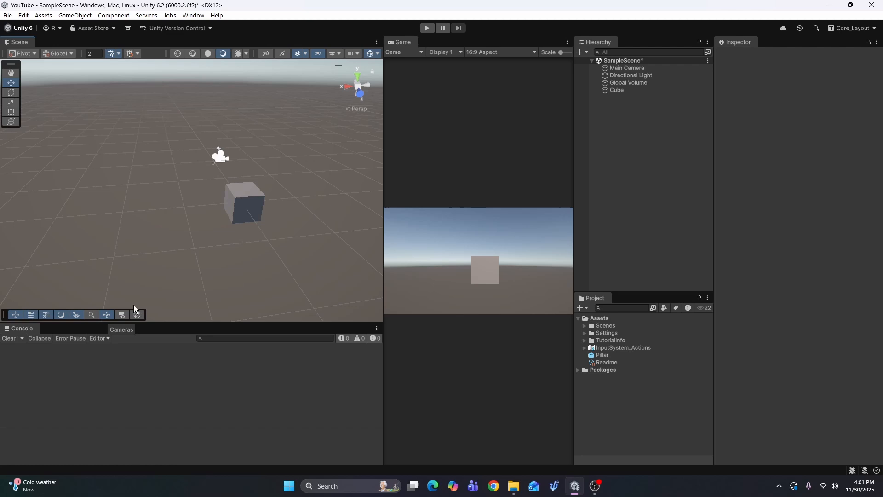
- Cycle through the View, Rotate, Scale and Rect tools, ending on the Rotate tool
{"action": "left_click_drag", "start_coordinate": [277, 253], "coordinate": [250, 98], "text": "alt"}
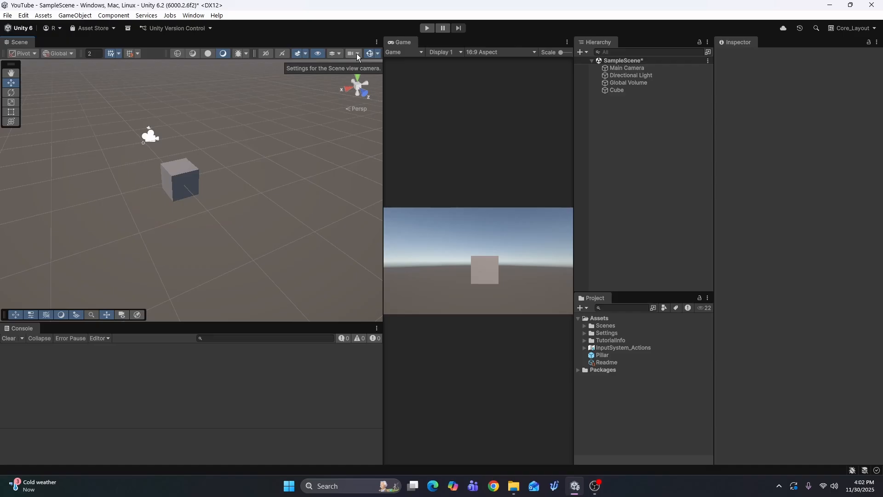
{"action": "left_click_drag", "start_coordinate": [269, 176], "coordinate": [191, 142], "text": "alt"}
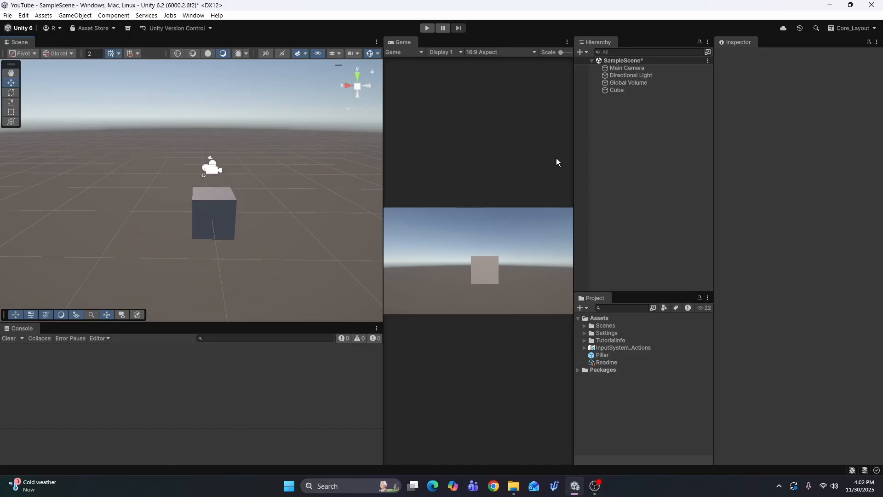
{"action": "left_click", "coordinate": [11, 73]}
{"action": "key", "text": "e"}
{"action": "key", "text": "r"}
{"action": "key", "text": "q"}
{"action": "key", "text": "e"}
{"action": "key", "text": "r"}
{"action": "key", "text": "t"}
{"action": "key", "text": "q"}
{"action": "key", "text": "e"}
- Stretch the Cube with the Rect tool to a scale of about 8.12 in X and 5.41 in Y, and deselect it
{"action": "left_click", "coordinate": [212, 216]}
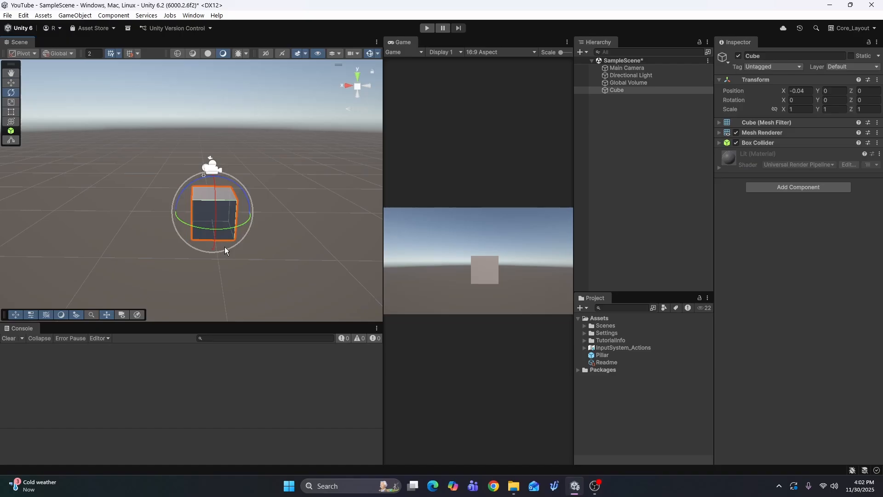
{"action": "key", "text": "t"}
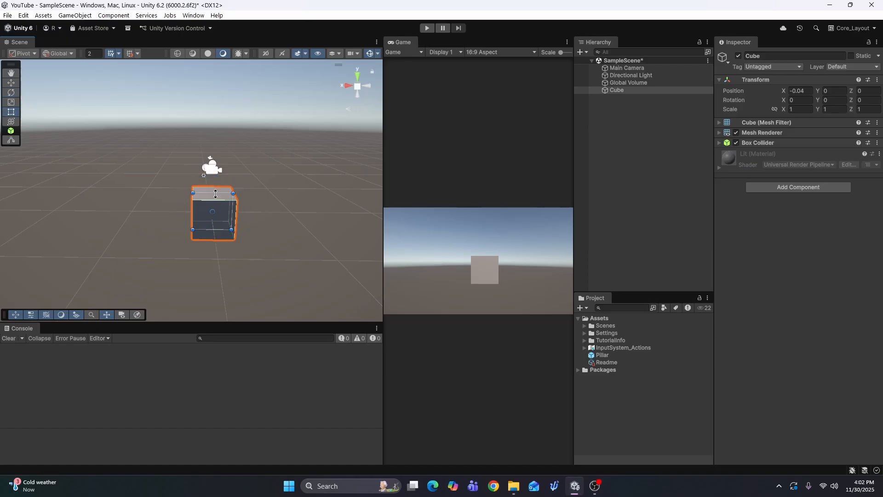
{"action": "left_click_drag", "start_coordinate": [214, 188], "coordinate": [239, 107]}
{"action": "left_click", "coordinate": [189, 166]}
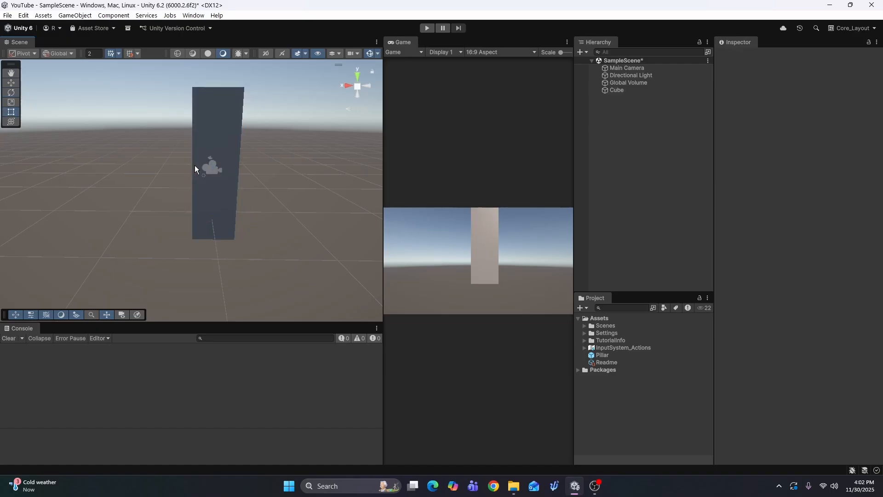
{"action": "left_click", "coordinate": [193, 165]}
{"action": "left_click_drag", "start_coordinate": [192, 165], "coordinate": [18, 163]}
{"action": "left_click_drag", "start_coordinate": [235, 159], "coordinate": [362, 161]}
{"action": "left_click_drag", "start_coordinate": [222, 230], "coordinate": [177, 282]}
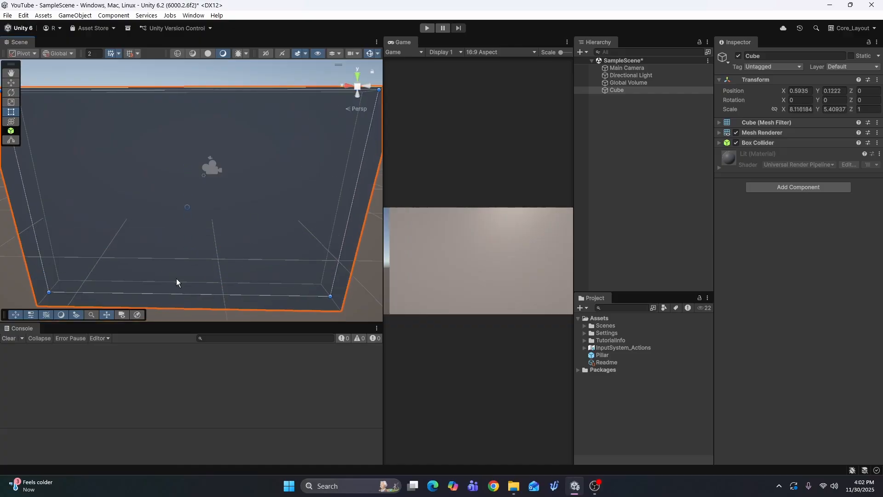
{"action": "scroll", "coordinate": [147, 258], "scroll_direction": "down", "scroll_amount": 5}
{"action": "left_click", "coordinate": [69, 243]}
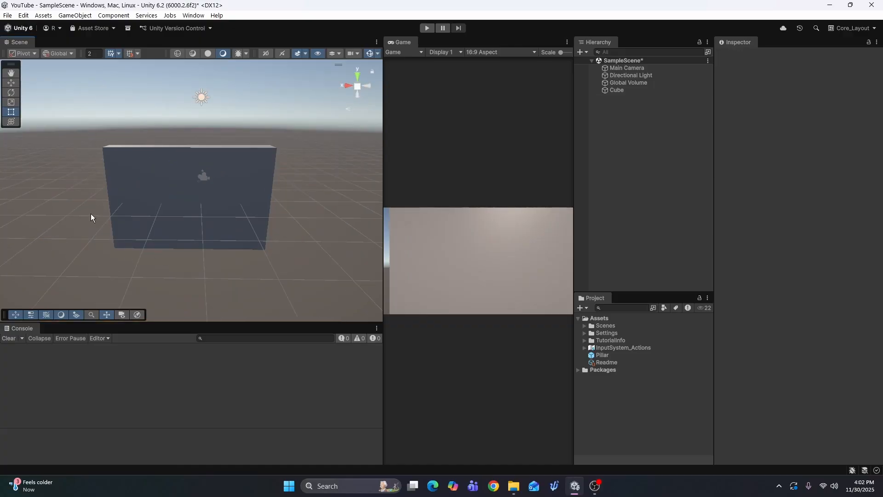
- Raise the stretched Cube along the Y axis to about 0.42 with the Move tool and deselect it
{"action": "left_click", "coordinate": [138, 179]}
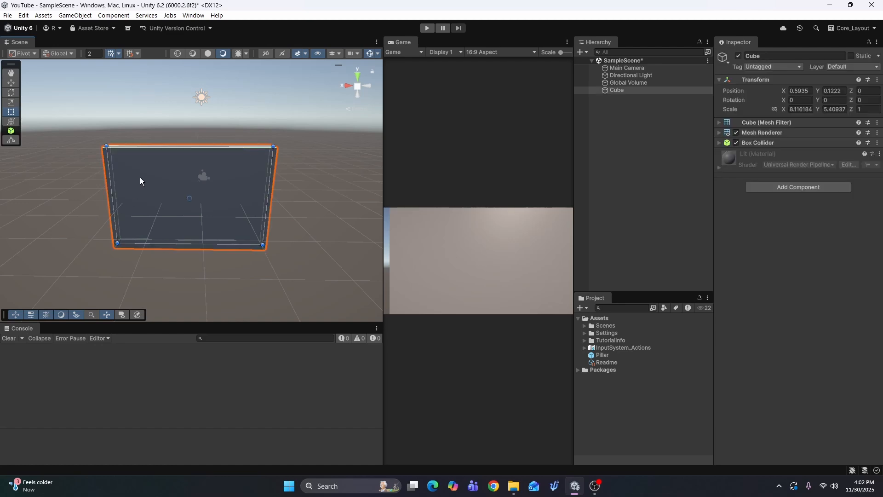
{"action": "left_click", "coordinate": [11, 82]}
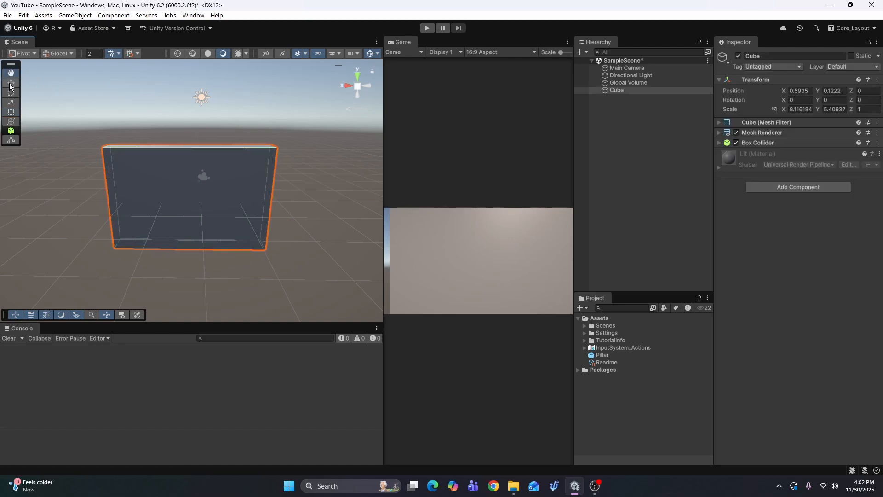
{"action": "mouse_move", "coordinate": [190, 166]}
{"action": "left_mouse_down"}
{"action": "mouse_move", "coordinate": [195, 126]}
{"action": "mouse_move", "coordinate": [192, 159]}
{"action": "left_mouse_up"}
{"action": "left_click", "coordinate": [315, 209]}
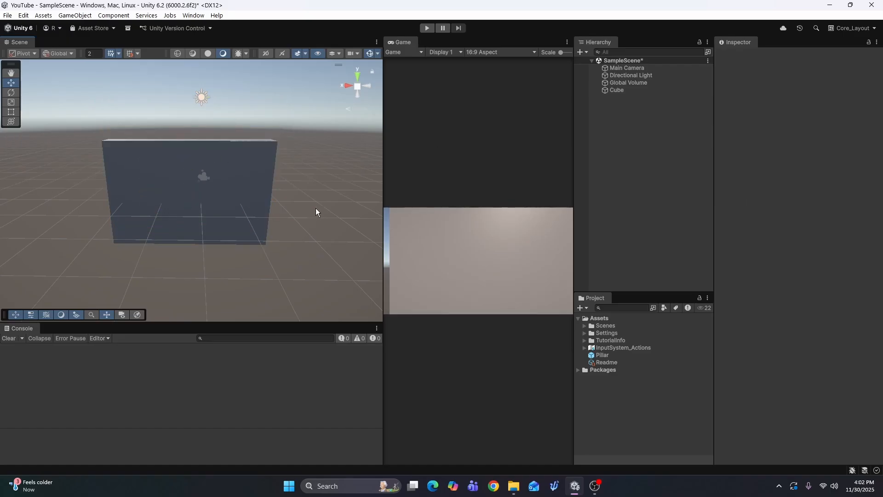
{"action": "left_click", "coordinate": [234, 173]}
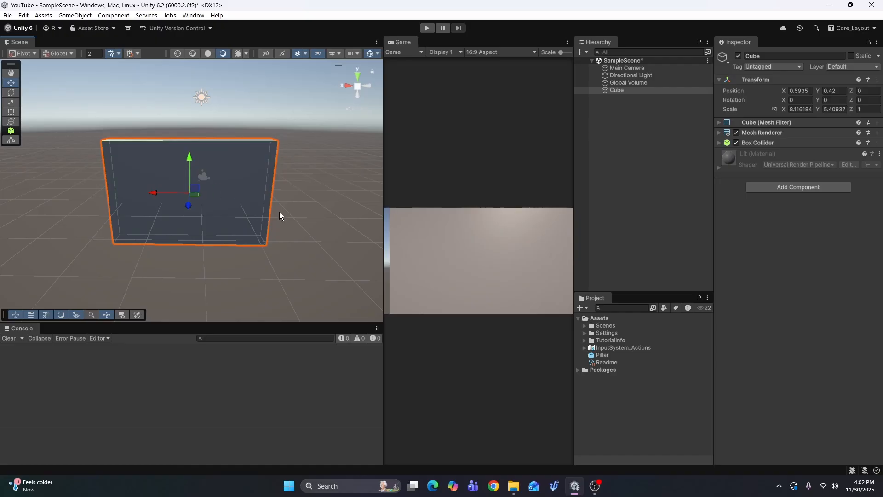
{"action": "left_click", "coordinate": [267, 273]}
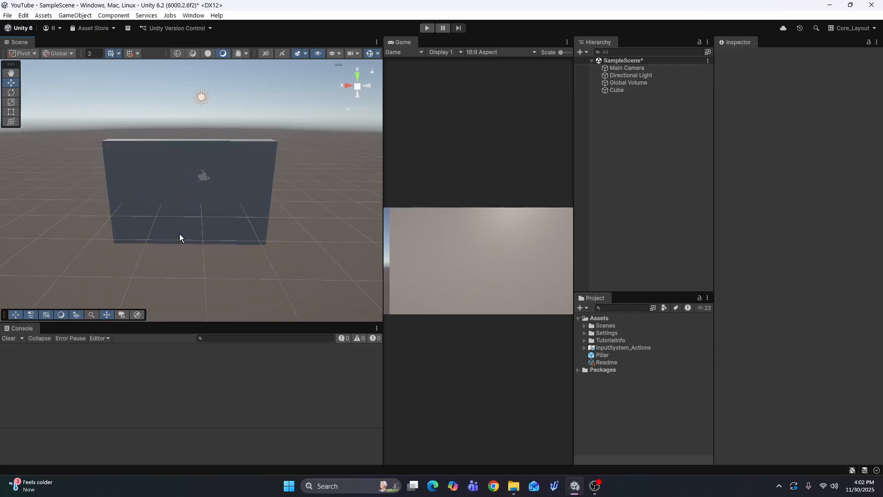
{"action": "left_click", "coordinate": [196, 178]}
{"action": "left_click", "coordinate": [129, 252]}
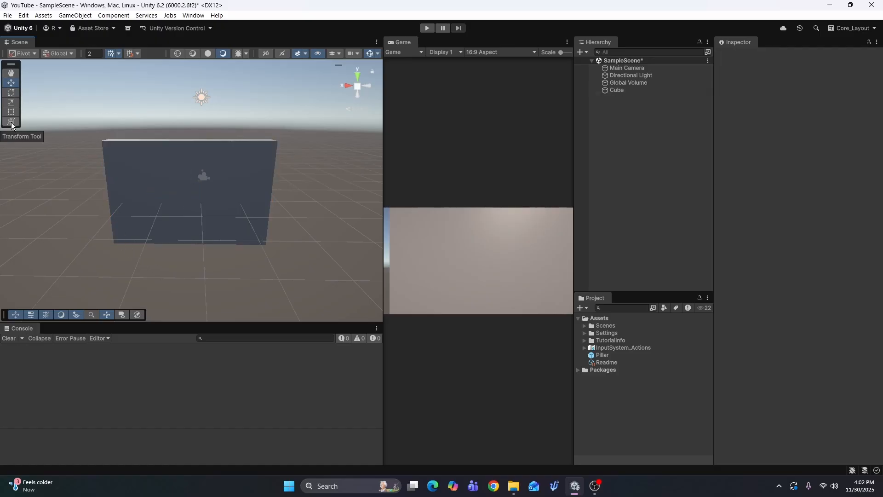
- Shift the Cube slightly along the X and Y axes with the Move tool and deselect it
{"action": "left_click", "coordinate": [111, 161]}
{"action": "left_click_drag", "start_coordinate": [154, 190], "coordinate": [186, 163]}
{"action": "left_click", "coordinate": [649, 184]}
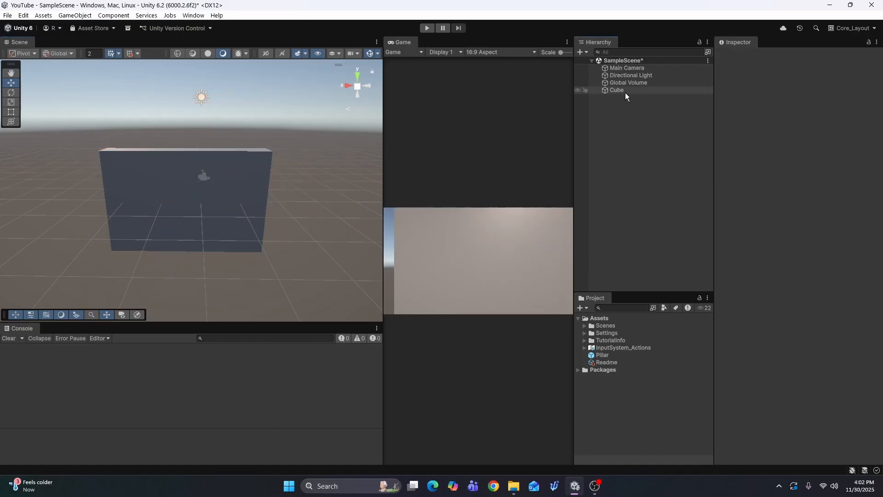